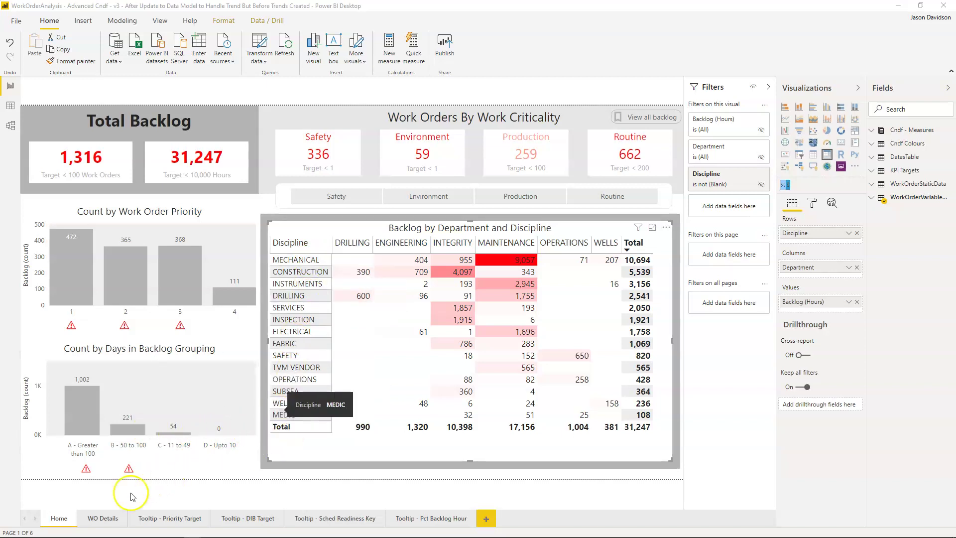
On the Home page, sort the Count by Days in Backlog Grouping chart by Days in Backlog Grouping in ascending order.
{"action": "left_click", "coordinate": [103, 518]}
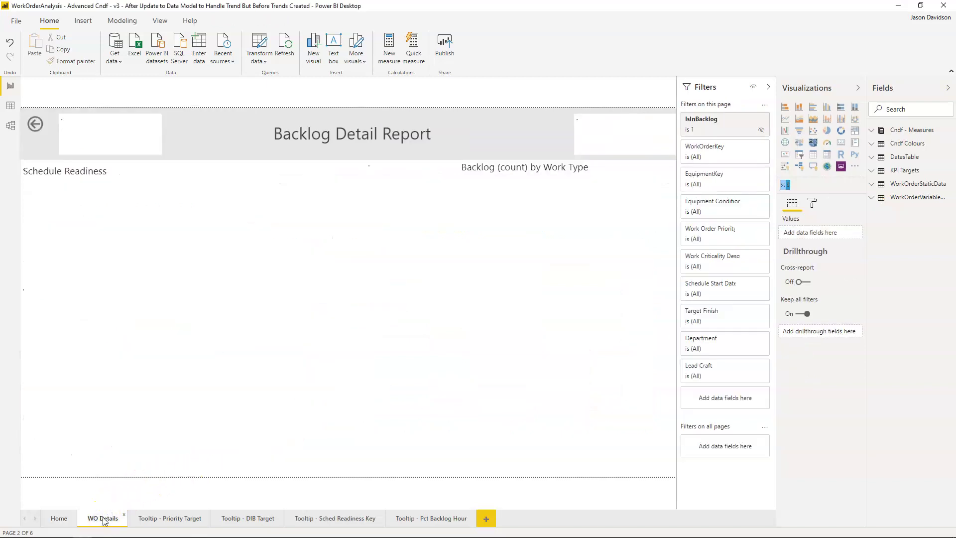
{"action": "left_click", "coordinate": [60, 524]}
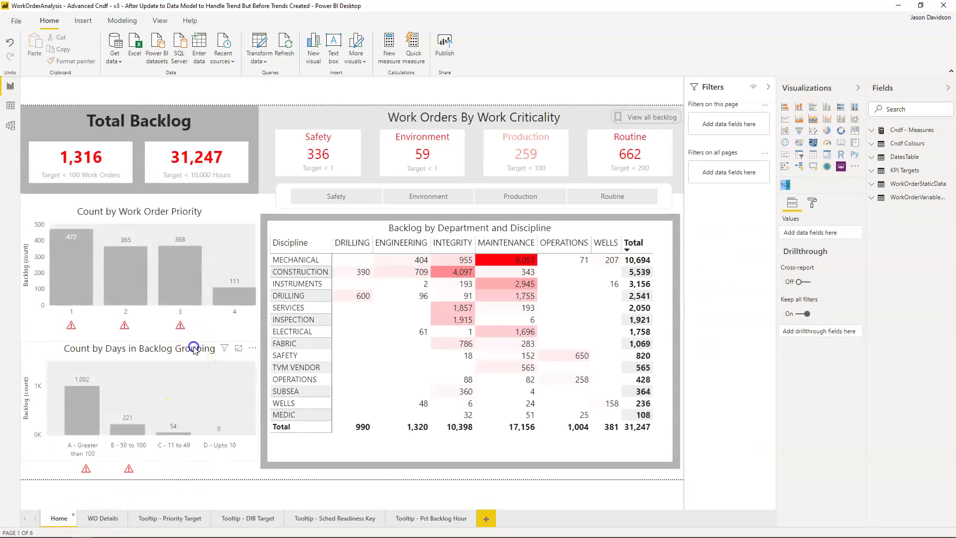
{"action": "left_click", "coordinate": [197, 356]}
{"action": "left_click", "coordinate": [255, 350]}
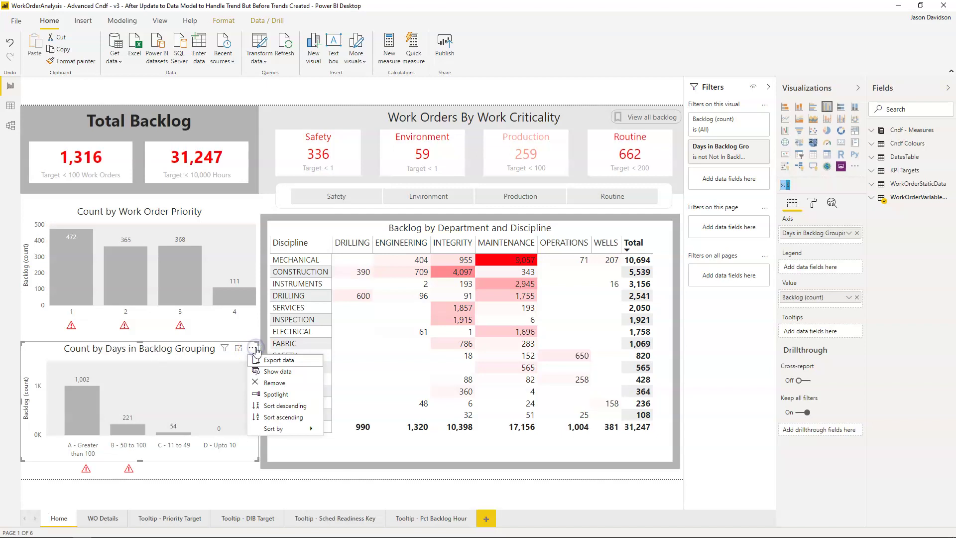
{"action": "mouse_move", "coordinate": [293, 428]}
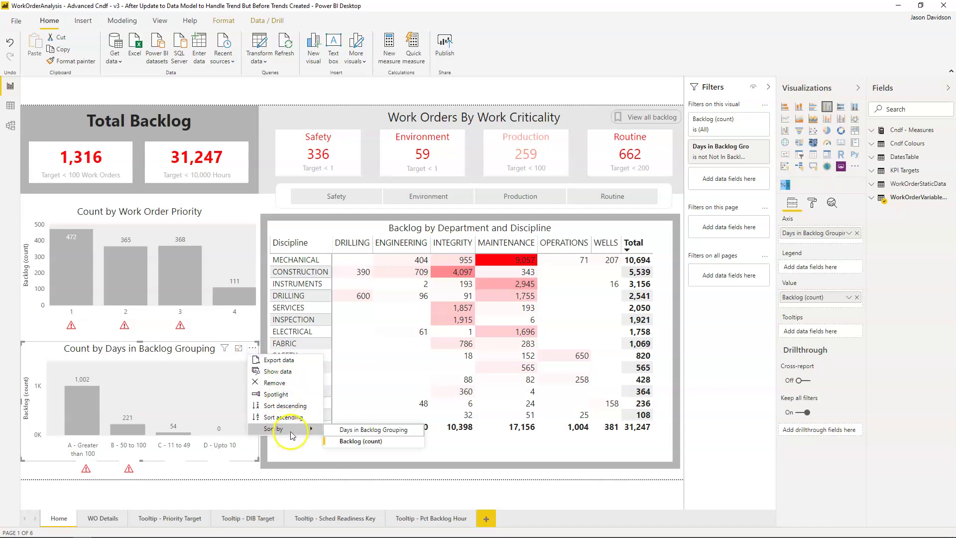
{"action": "left_click", "coordinate": [370, 448]}
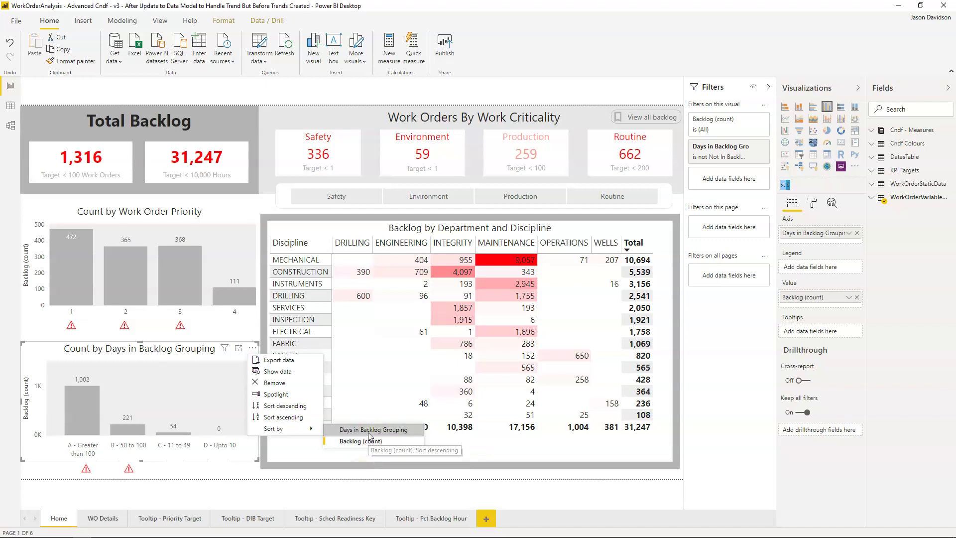
{"action": "left_click", "coordinate": [369, 431]}
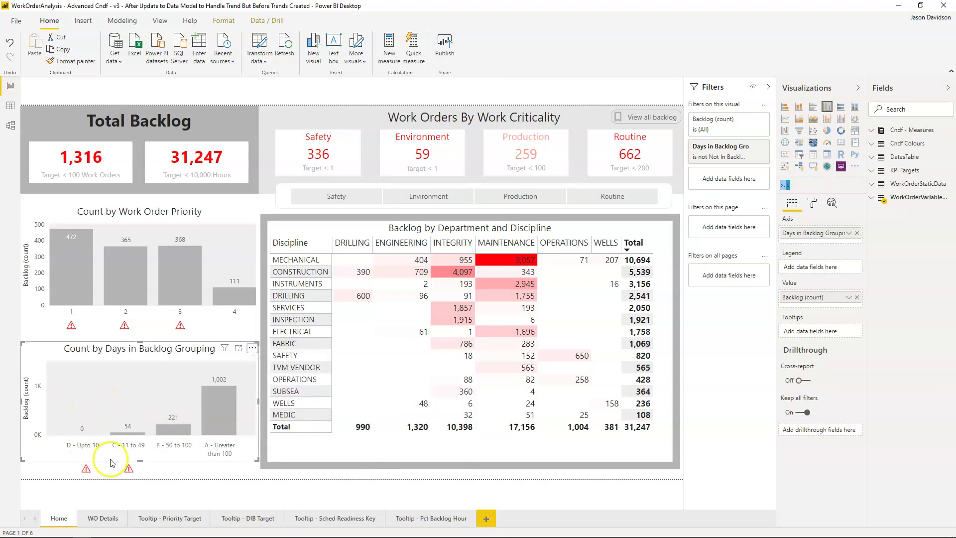
{"action": "left_click", "coordinate": [254, 350]}
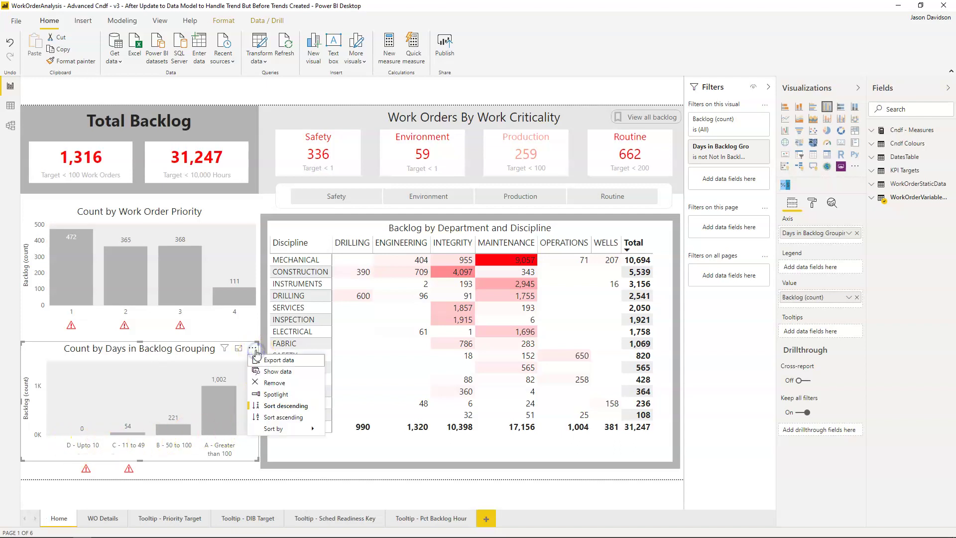
{"action": "left_click", "coordinate": [274, 416]}
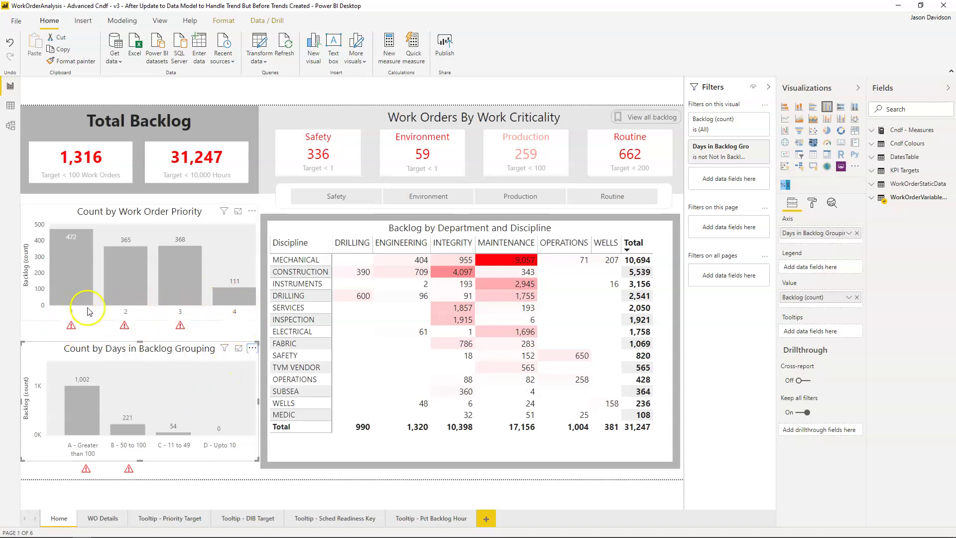
On the WO Details page, sort the Schedule Readiness matrix by Work Order Status in descending order.
{"action": "left_click", "coordinate": [109, 519]}
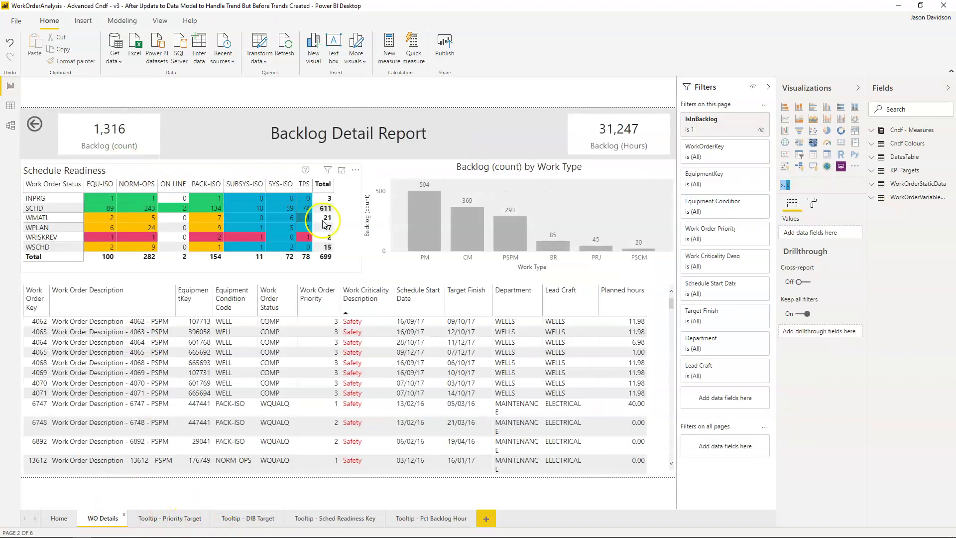
{"action": "left_click", "coordinate": [50, 200]}
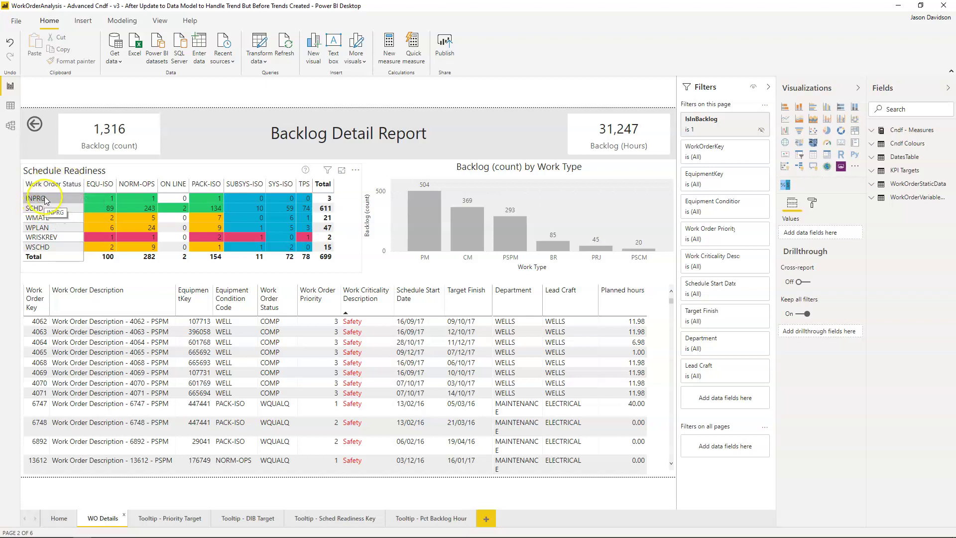
{"action": "left_click", "coordinate": [355, 170]}
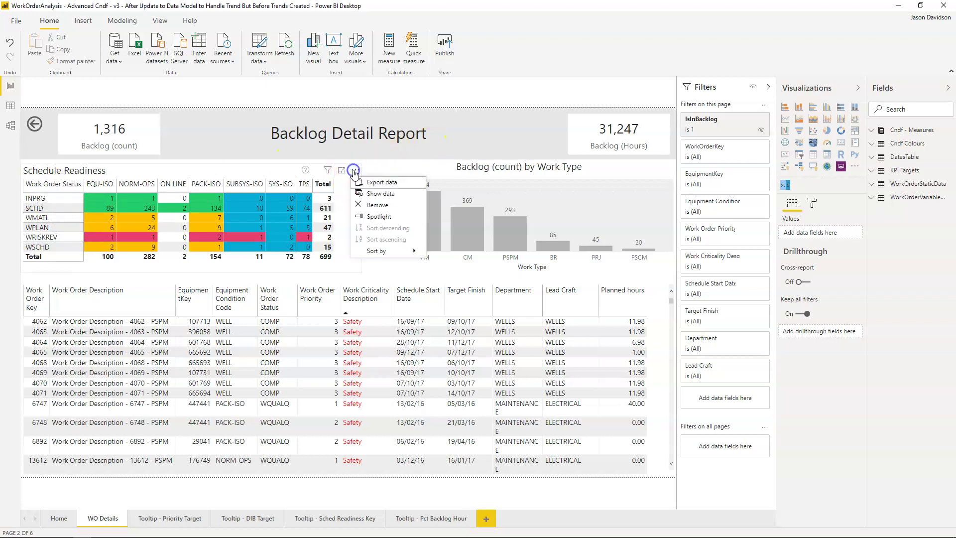
{"action": "mouse_move", "coordinate": [402, 250]}
{"action": "left_click", "coordinate": [462, 251]}
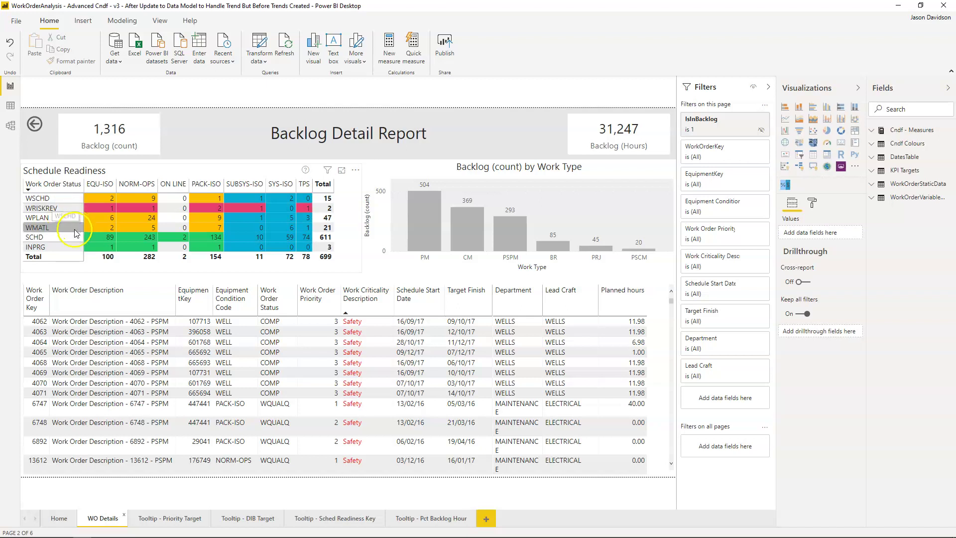
{"action": "right_click", "coordinate": [352, 177]}
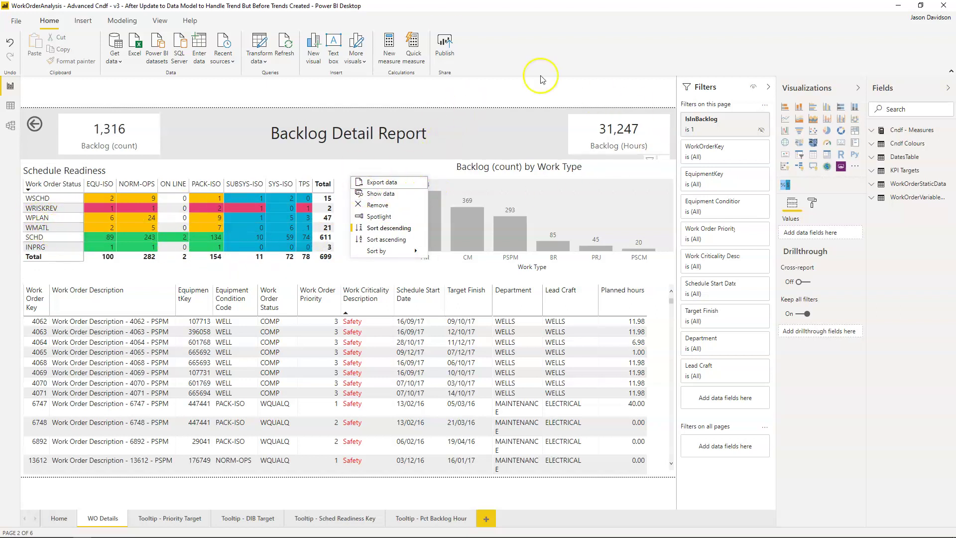
Search the fields for "status", select the Work Order Status column and examine which columns it can be sorted by.
{"action": "left_click", "coordinate": [189, 170]}
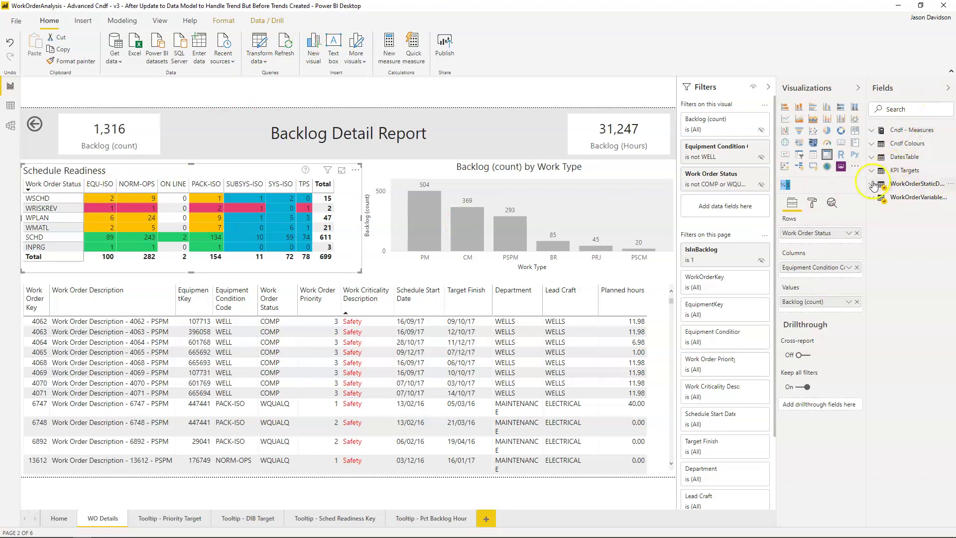
{"action": "left_click", "coordinate": [904, 108]}
{"action": "type", "text": "st"}
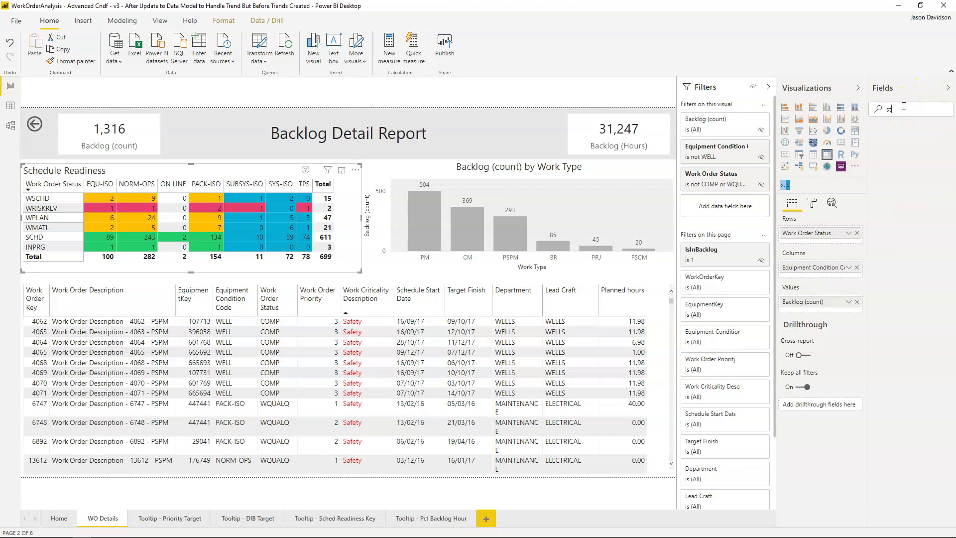
{"action": "type", "text": "atus"}
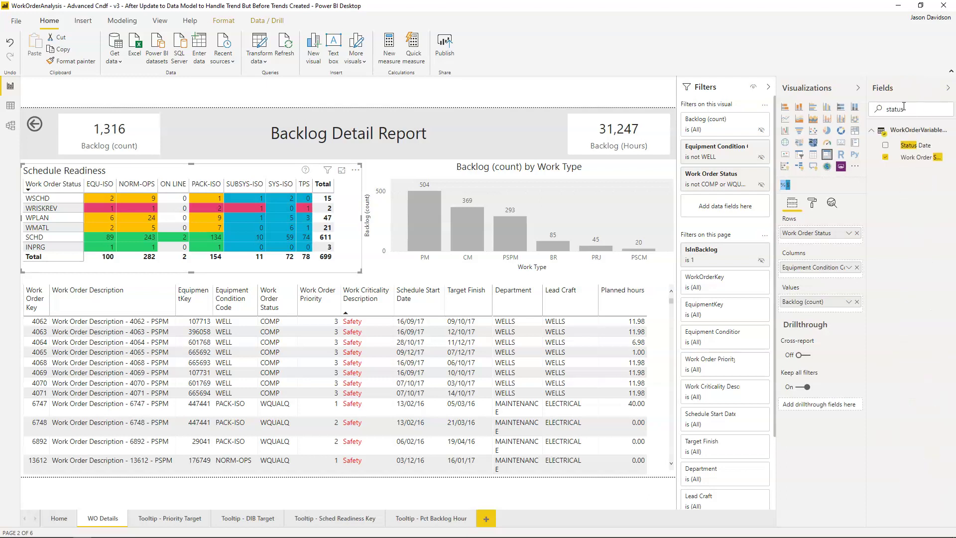
{"action": "left_click", "coordinate": [920, 157]}
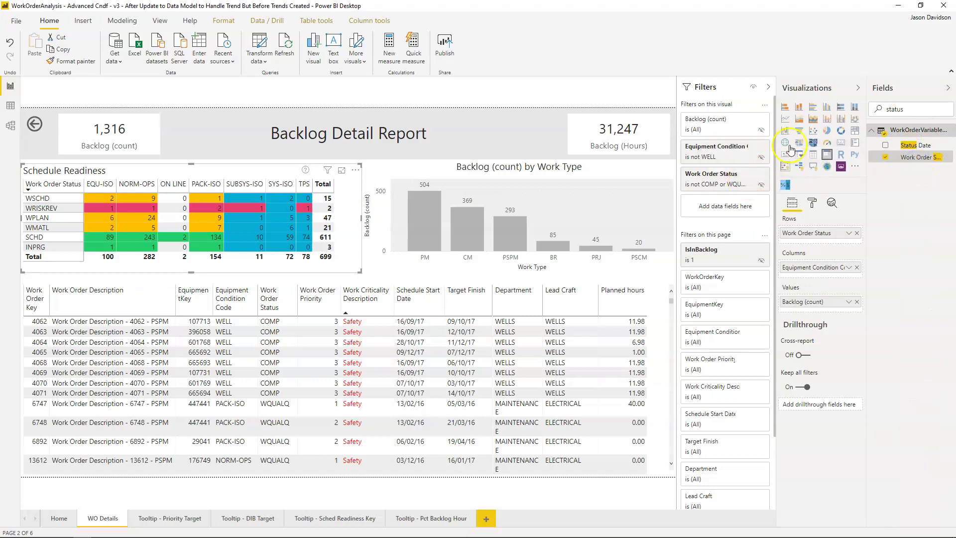
{"action": "left_click", "coordinate": [370, 21]}
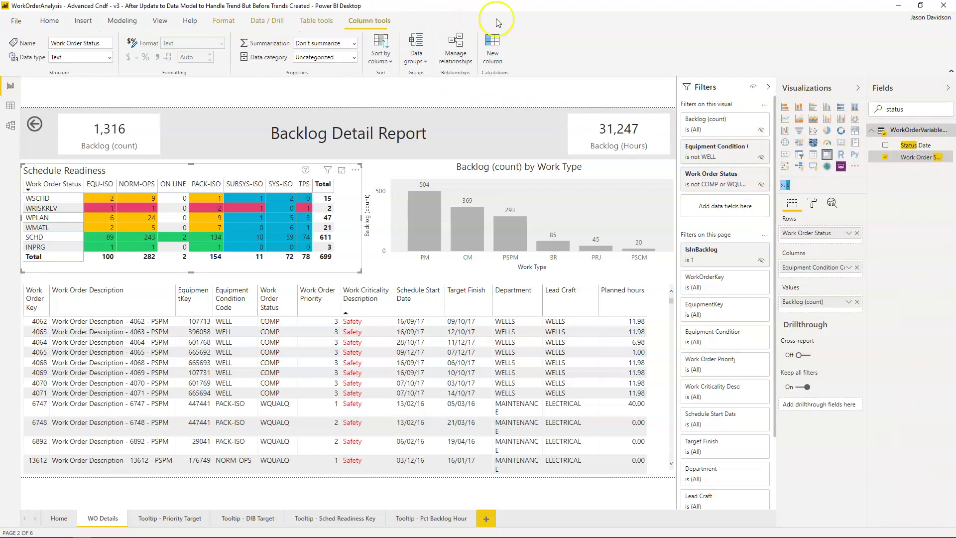
{"action": "left_click", "coordinate": [386, 61]}
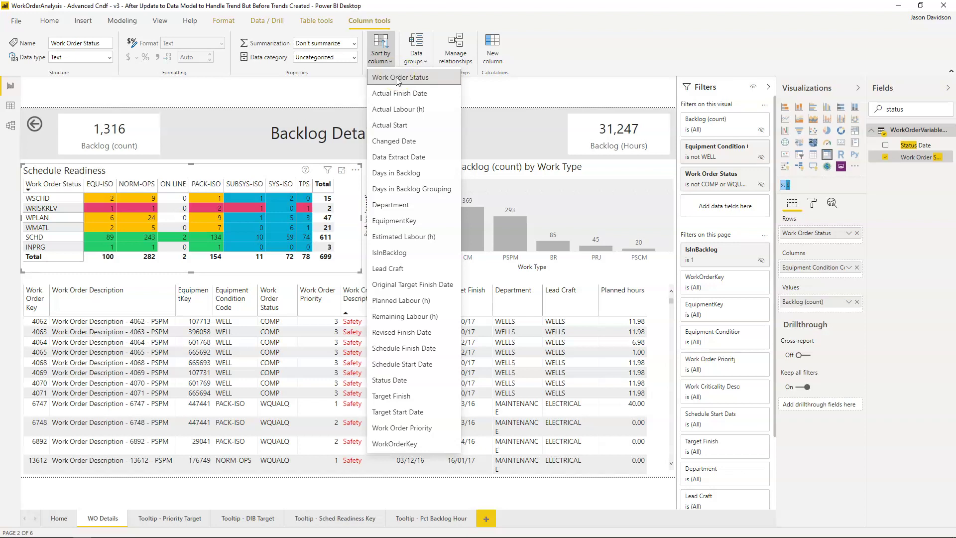
{"action": "left_click", "coordinate": [397, 79]}
{"action": "left_click", "coordinate": [412, 79]}
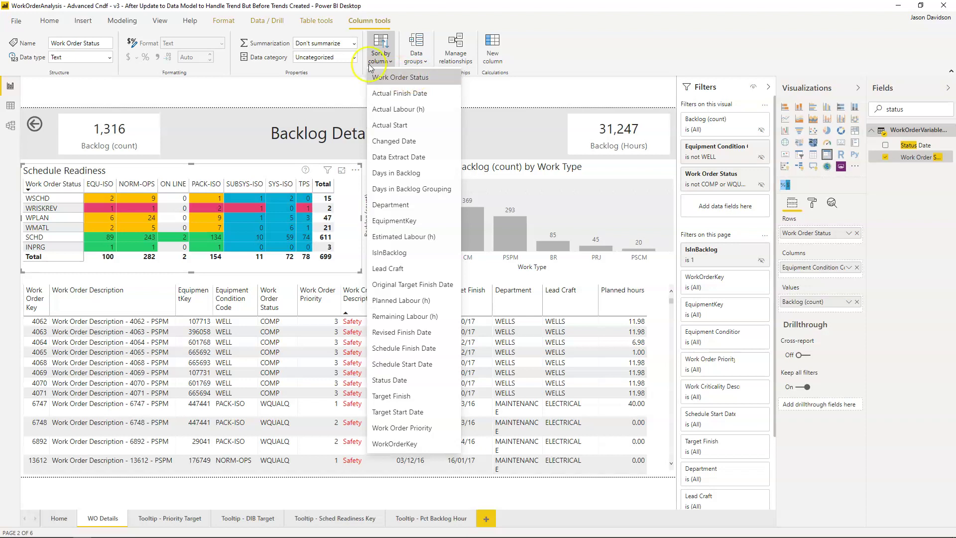
Start a manually entered data table and name it Work Order Status Sort.
{"action": "left_click", "coordinate": [50, 22]}
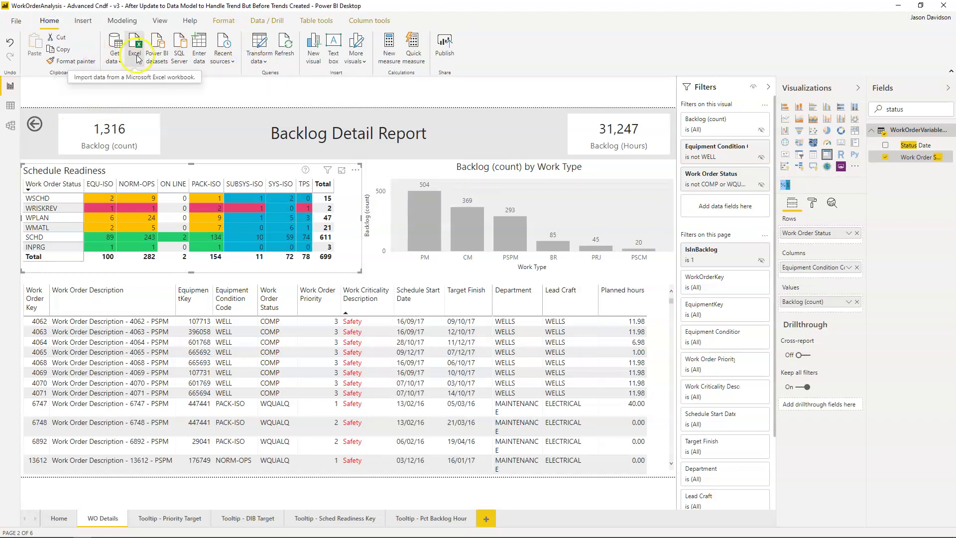
{"action": "left_click", "coordinate": [204, 40]}
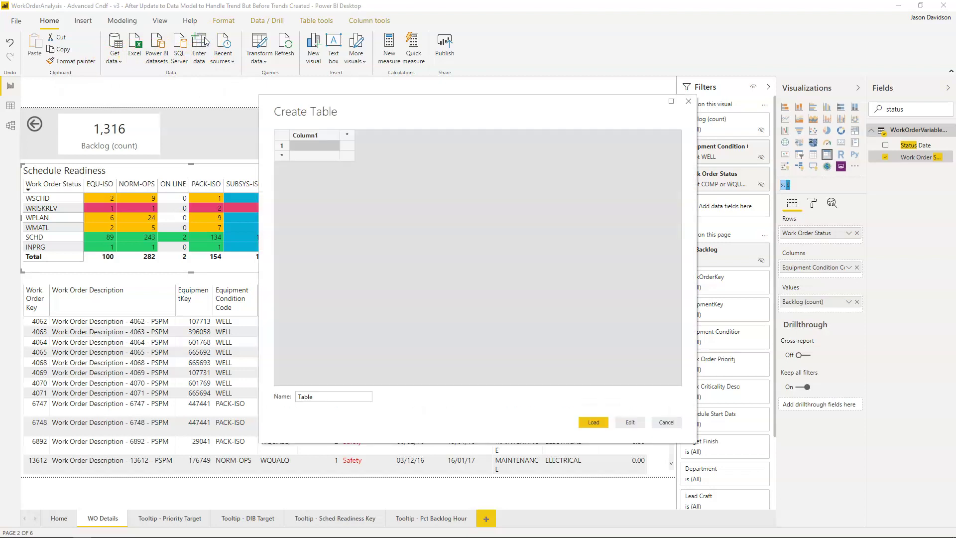
{"action": "left_click", "coordinate": [335, 396]}
{"action": "key", "text": "BackSpace"}
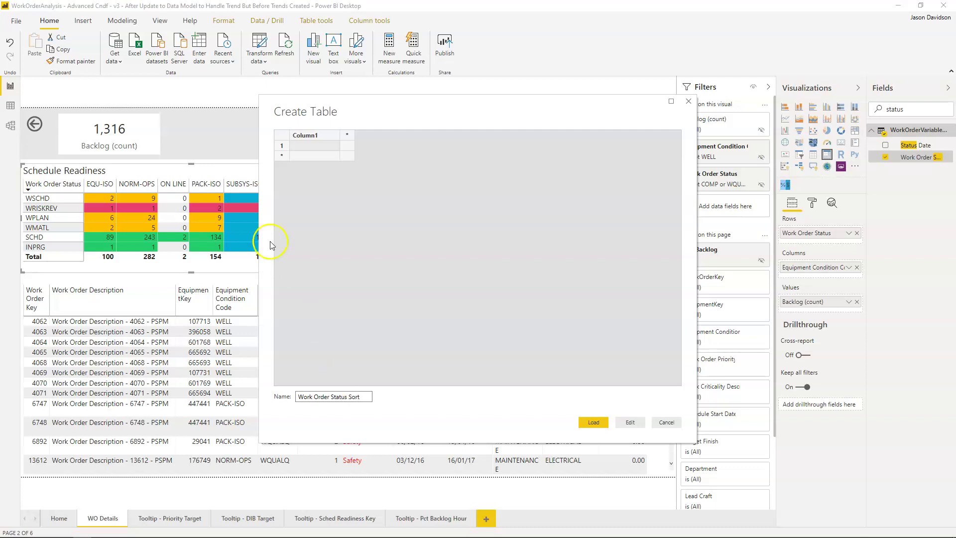
Name the new table's two columns "Staus Sort Number" and "Work Order Status".
{"action": "double_click", "coordinate": [310, 136]}
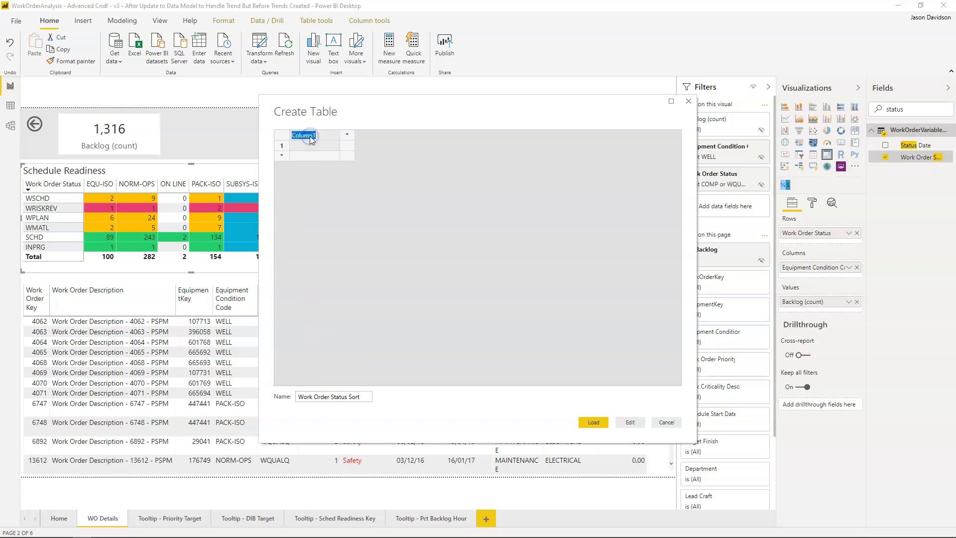
{"action": "type", "text": "Staus Sort "}
{"action": "type", "text": "Number"}
{"action": "left_click", "coordinate": [347, 134]}
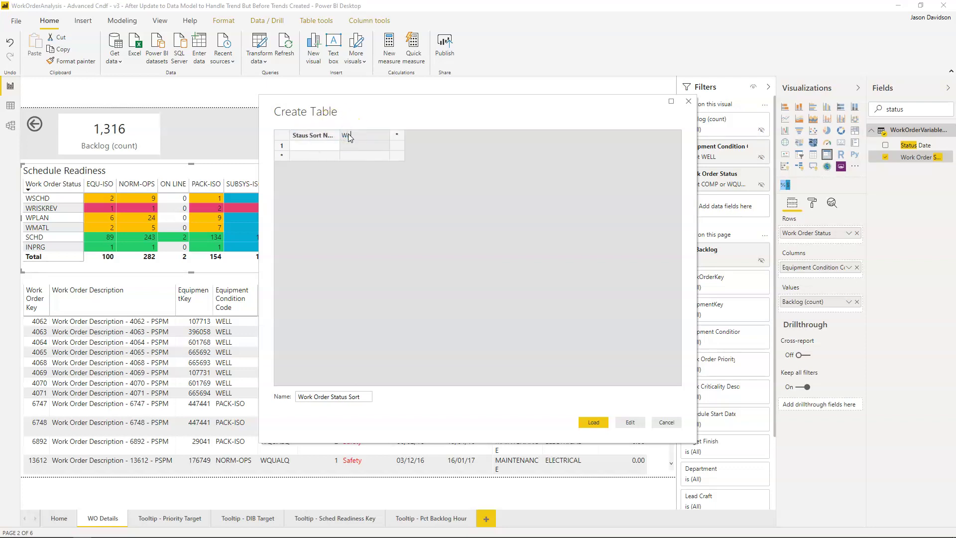
{"action": "type", "text": "Work OR"}
{"action": "type", "text": "der Status"}
{"action": "key", "text": "Return"}
Fill in the first two rows of the sort table: 1 for WRISKREV and 2 for WRISKQ.
{"action": "type", "text": "1"}
{"action": "key", "text": "Tab"}
{"action": "type", "text": "WR"}
{"action": "type", "text": "ISKREV"}
{"action": "key", "text": "Tab"}
{"action": "type", "text": "2"}
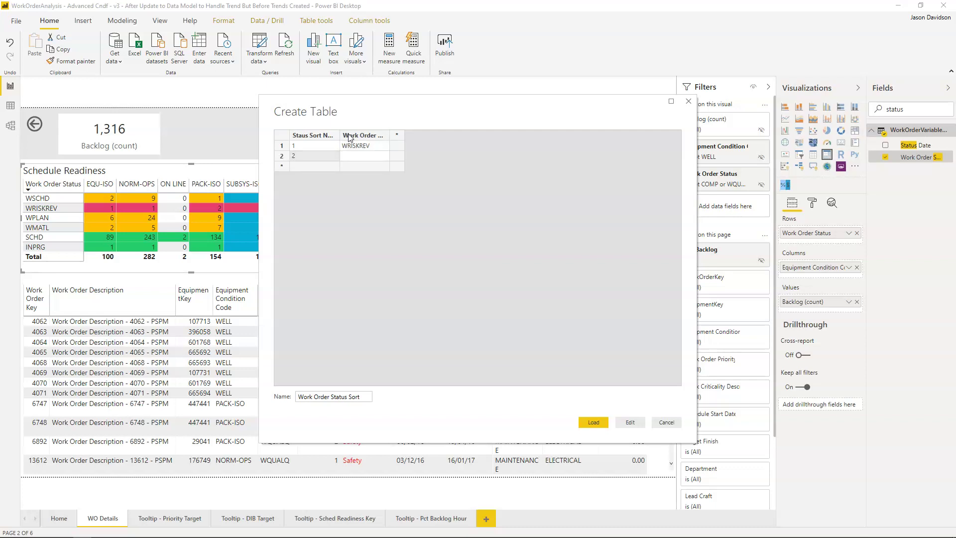
{"action": "key", "text": "Tab"}
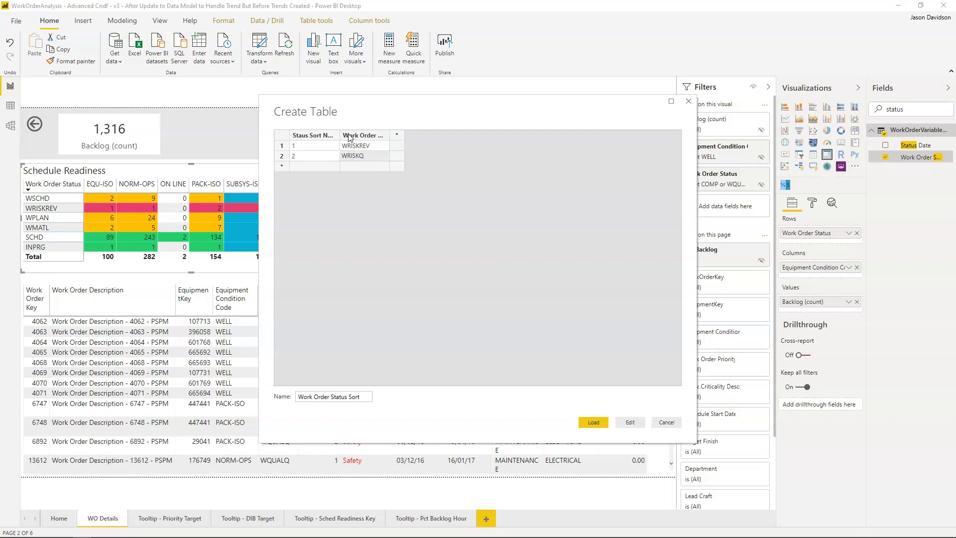
Add WPLAN, WMATL, WSCHD, SCHD, INPRG, WQUALQ, COMP, CLOSE and CAN as rows 3 to 11, and load the table into the model.
{"action": "left_click", "coordinate": [319, 175]}
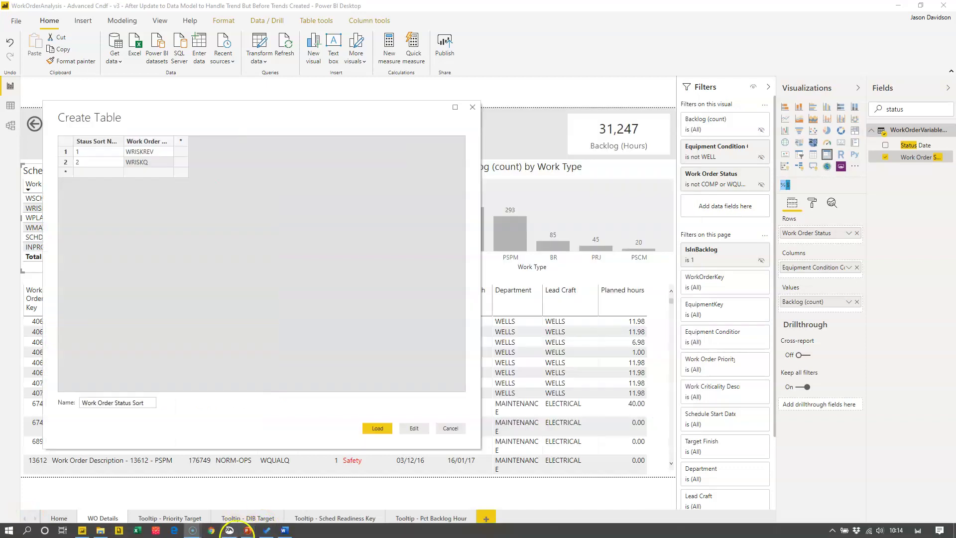
{"action": "left_click", "coordinate": [228, 531]}
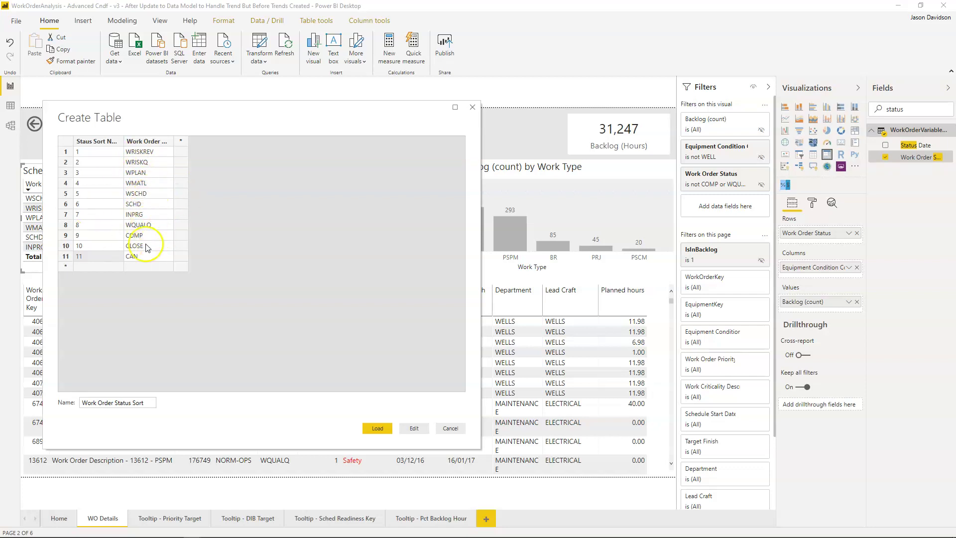
{"action": "left_click", "coordinate": [377, 428]}
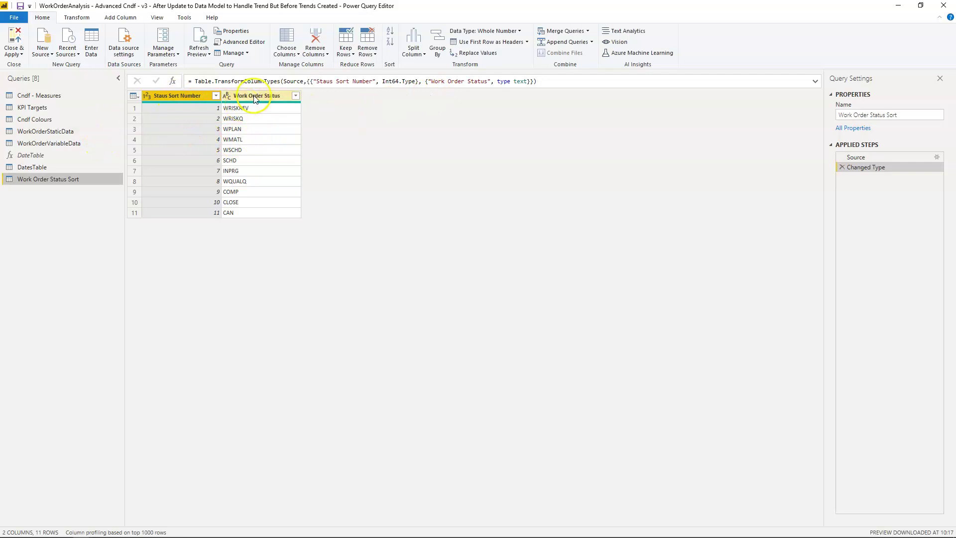
{"action": "left_click", "coordinate": [14, 40]}
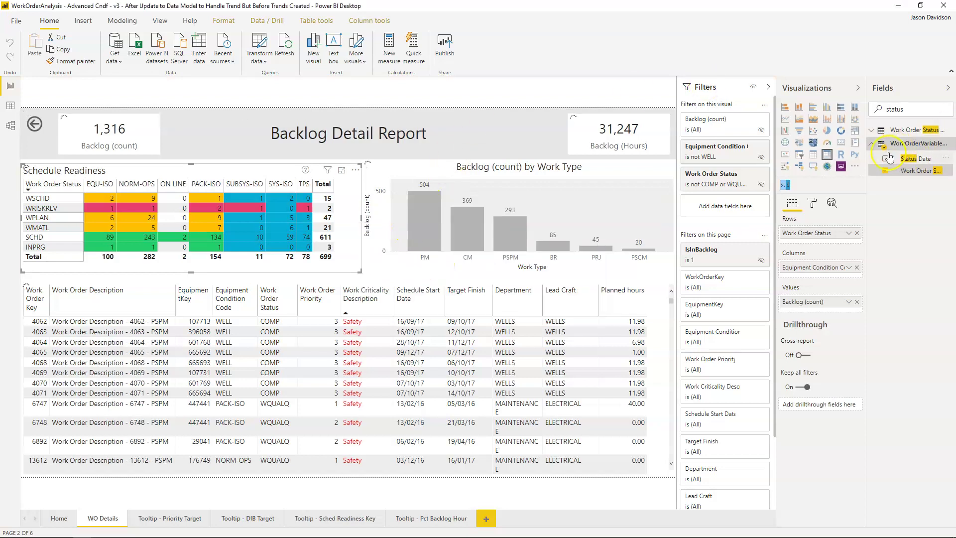
Place the Work Order Status Sort table between DatesTable and WorkOrderStaticData in the model diagram and review its relationship to WorkOrderVariableData.
{"action": "left_click", "coordinate": [880, 109]}
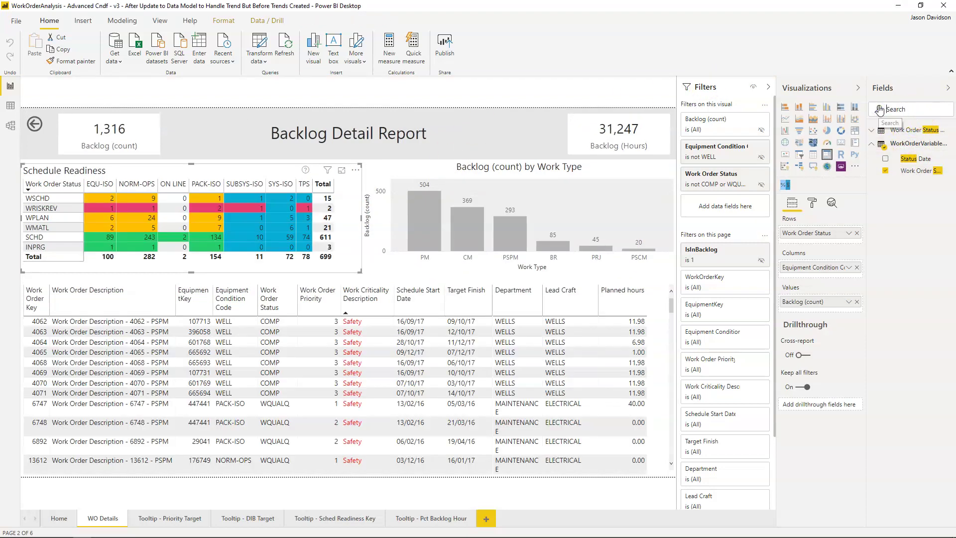
{"action": "left_click", "coordinate": [11, 125]}
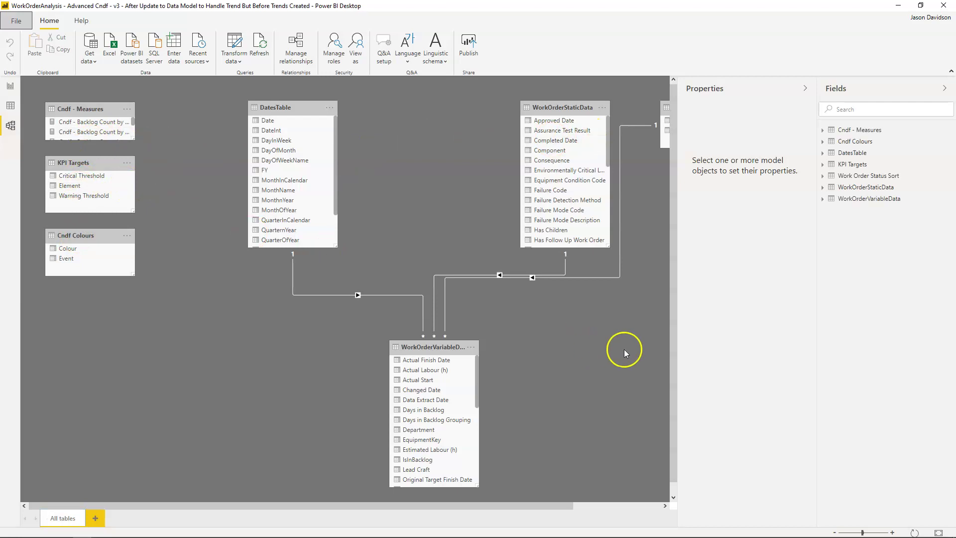
{"action": "left_click_drag", "start_coordinate": [505, 507], "coordinate": [608, 500]}
{"action": "left_click_drag", "start_coordinate": [586, 110], "coordinate": [312, 143]}
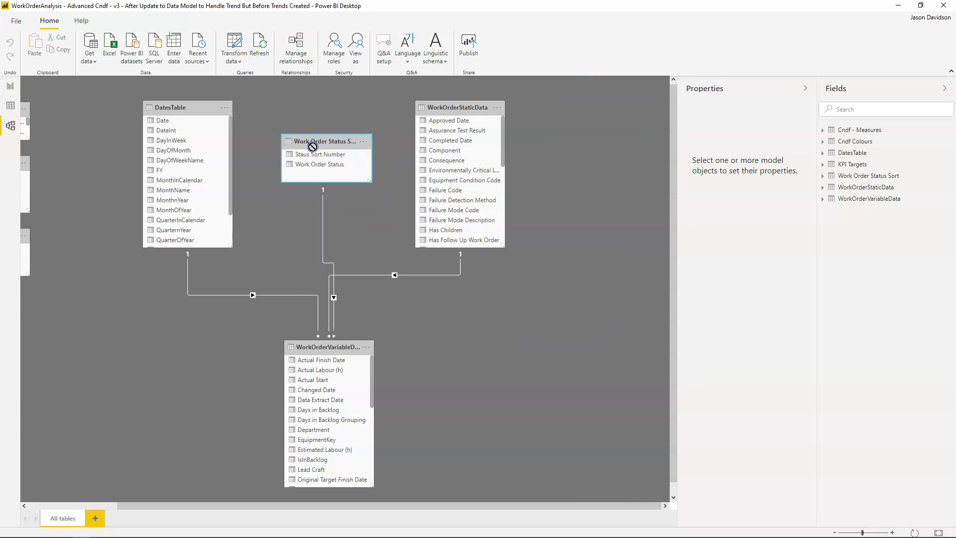
{"action": "double_click", "coordinate": [319, 216]}
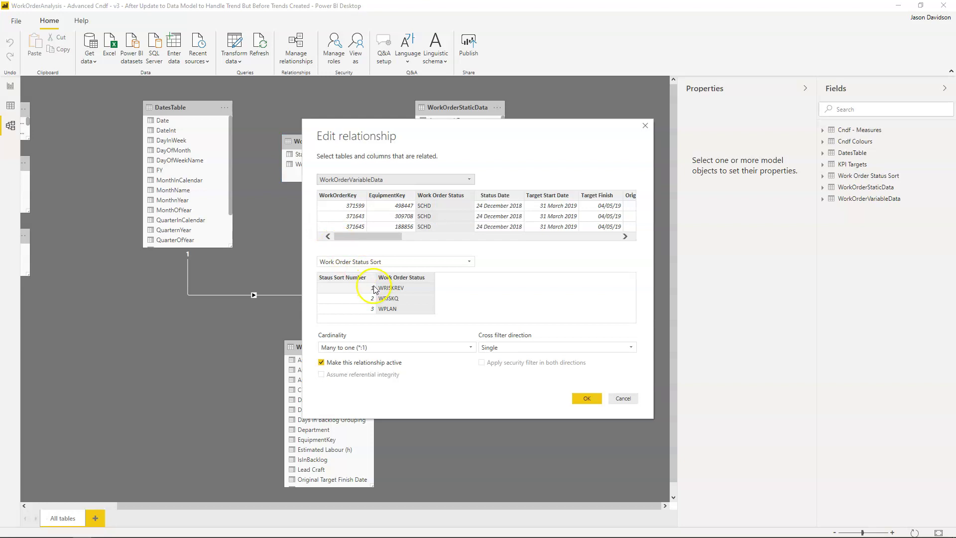
{"action": "left_click", "coordinate": [582, 397]}
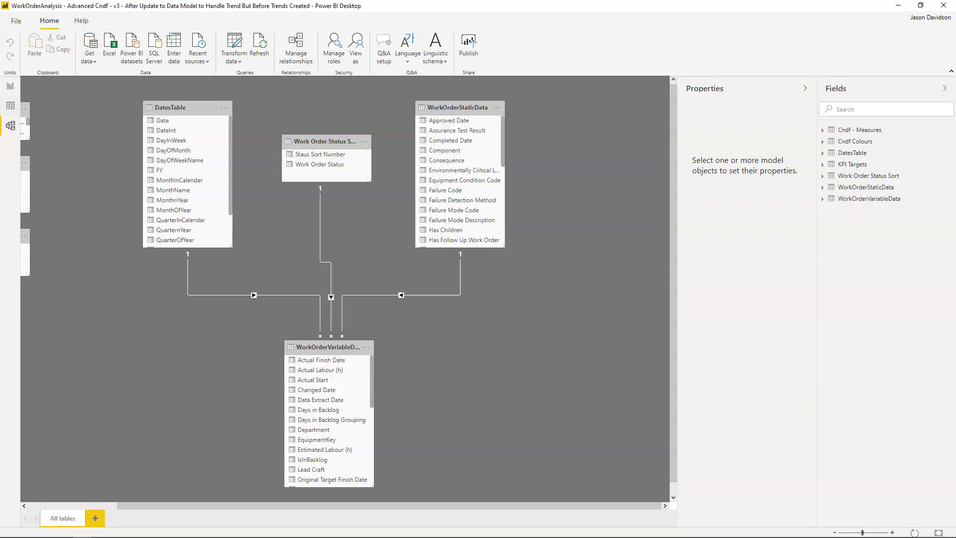
Replace the row field of the Schedule Readiness matrix with Work Order Status from the Work Order Status Sort table.
{"action": "left_click", "coordinate": [13, 85]}
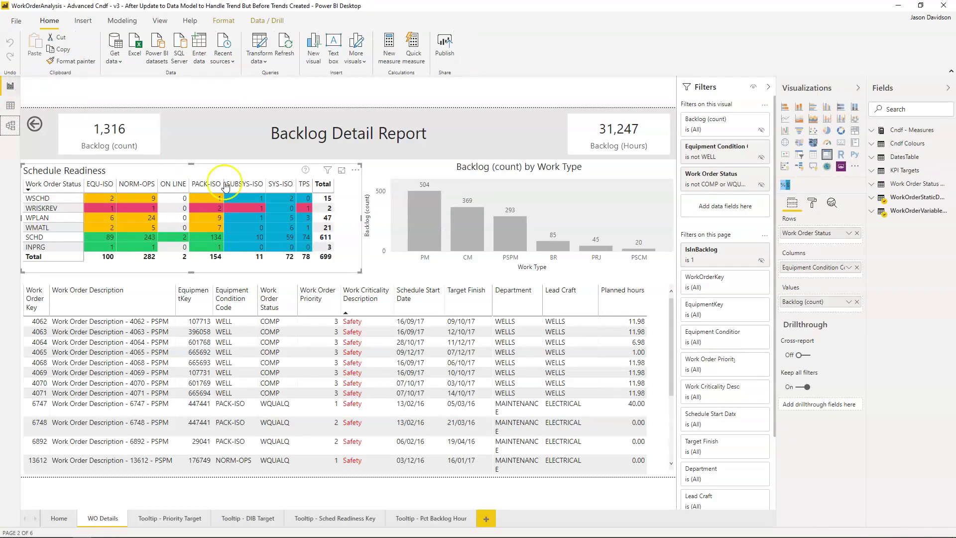
{"action": "left_click", "coordinate": [134, 272]}
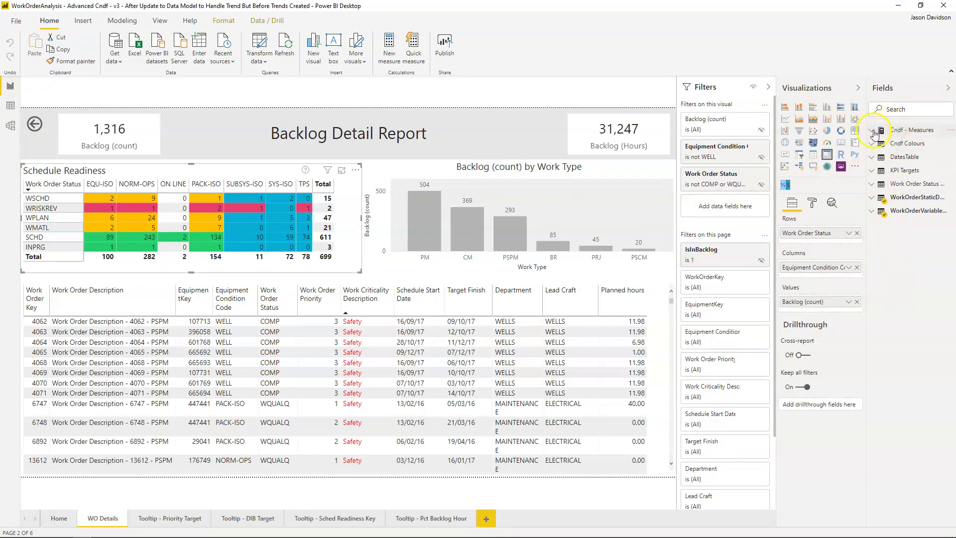
{"action": "left_click", "coordinate": [897, 186]}
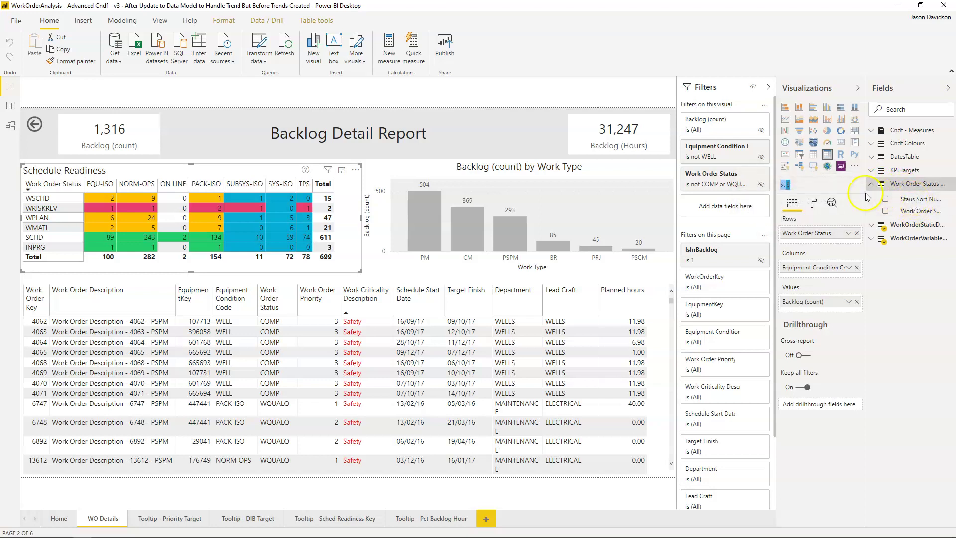
{"action": "left_click_drag", "start_coordinate": [867, 195], "coordinate": [822, 195]}
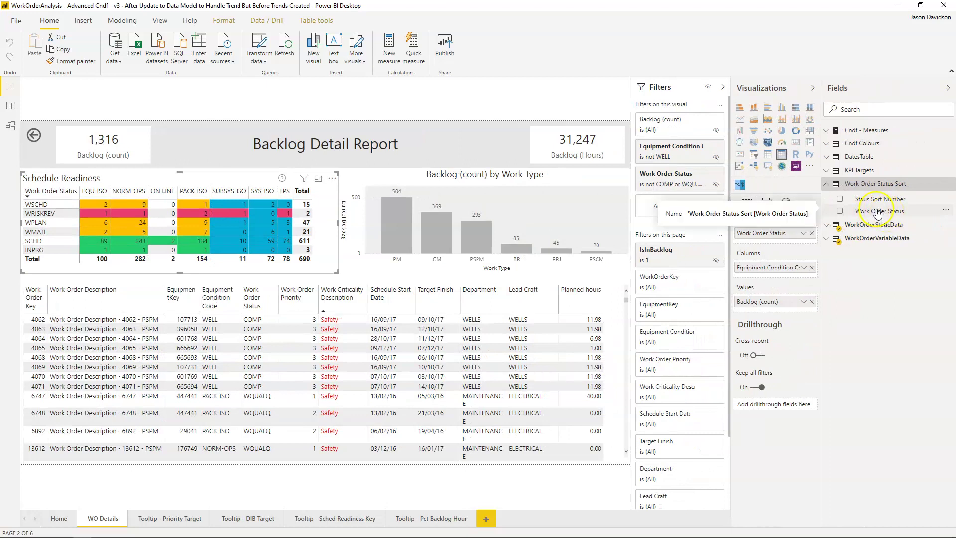
{"action": "left_click_drag", "start_coordinate": [877, 211], "coordinate": [798, 238]}
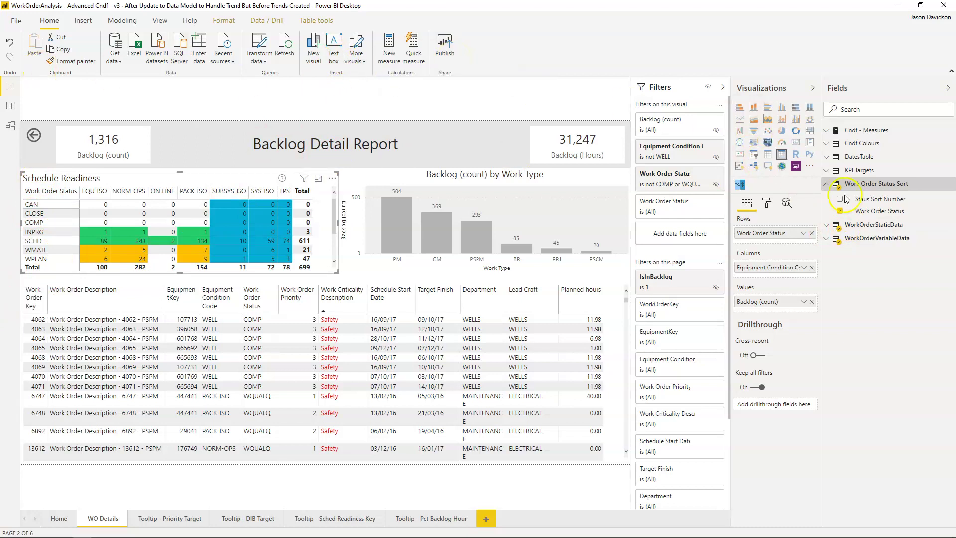
Correct the misspelled sort column's name in the Work Order Status Sort table to "Status Sort Number".
{"action": "left_click", "coordinate": [879, 210]}
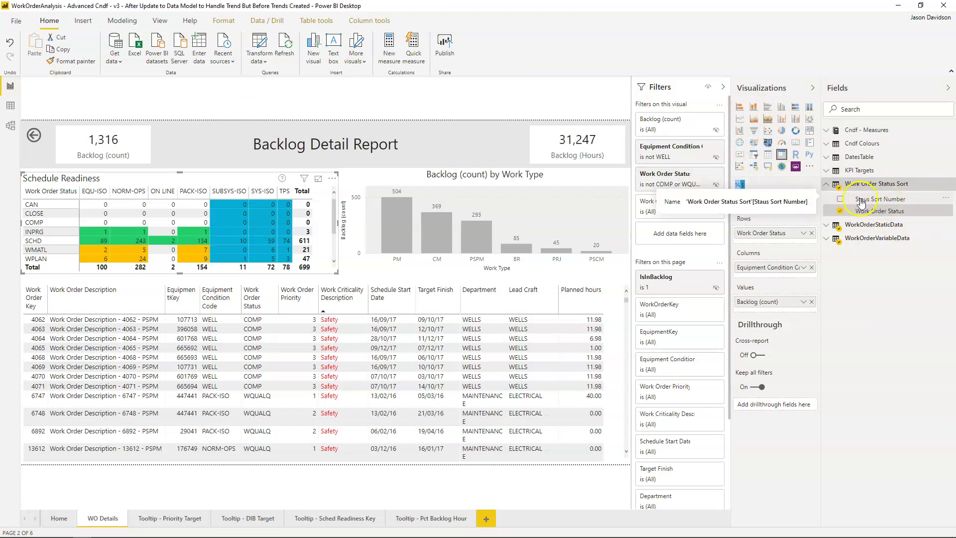
{"action": "left_click", "coordinate": [946, 197]}
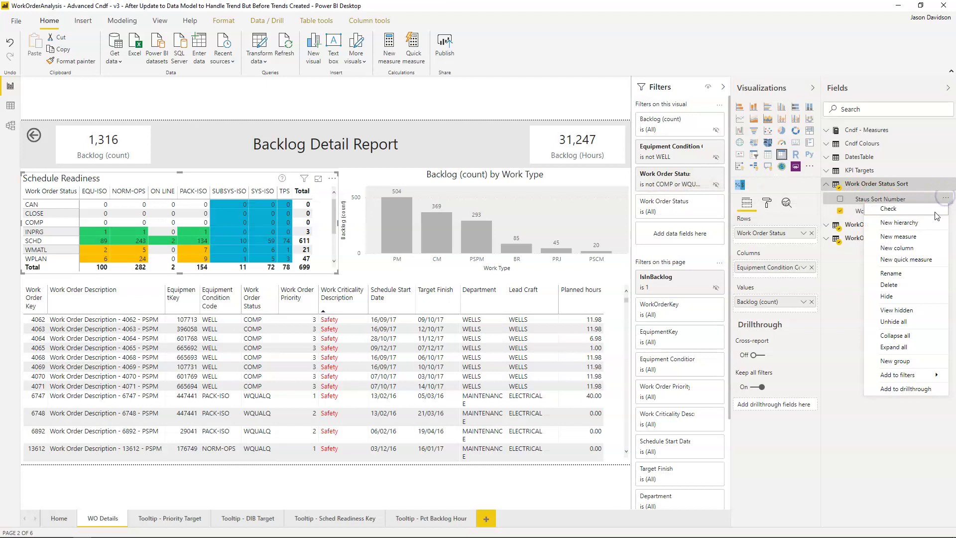
{"action": "left_click", "coordinate": [914, 273]}
{"action": "type", "text": "Status Sort Number"}
{"action": "key", "text": "Return"}
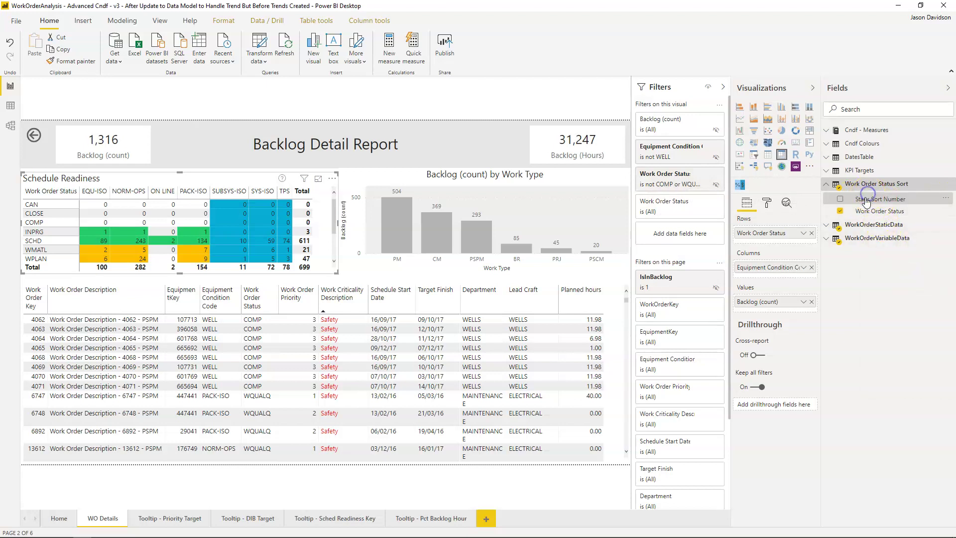
{"action": "left_click", "coordinate": [947, 201]}
{"action": "left_click", "coordinate": [831, 273]}
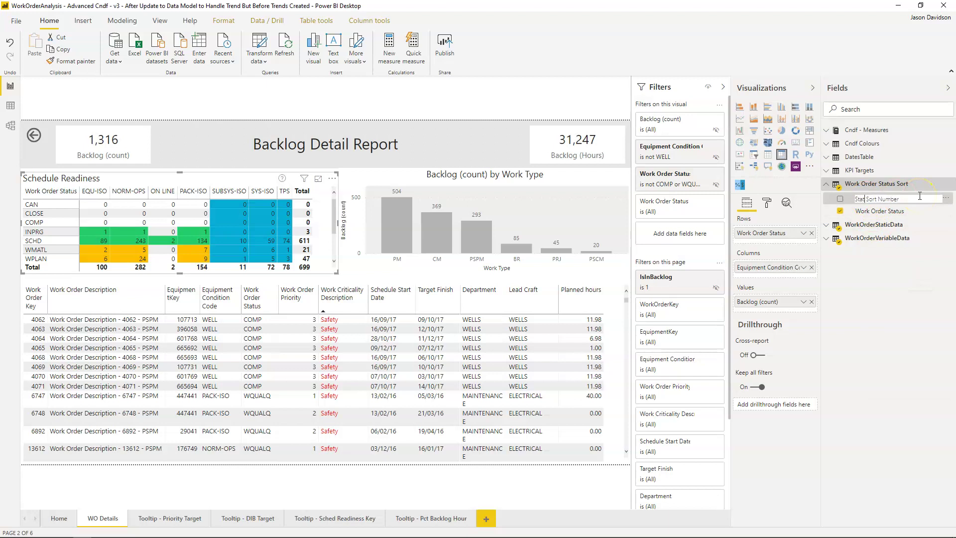
{"action": "key", "text": "Return"}
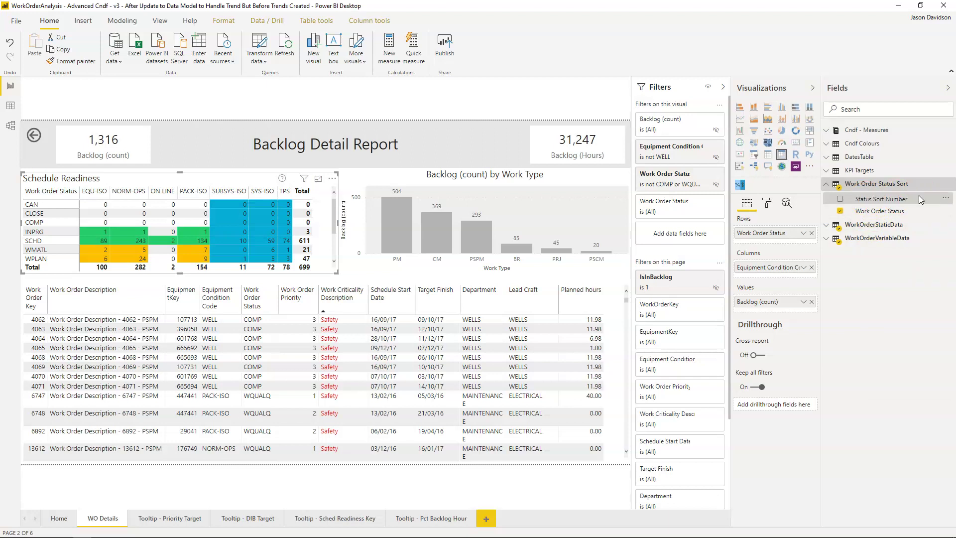
Sort the Work Order Status column of the Work Order Status Sort table by Status Sort Number.
{"action": "left_click", "coordinate": [855, 199]}
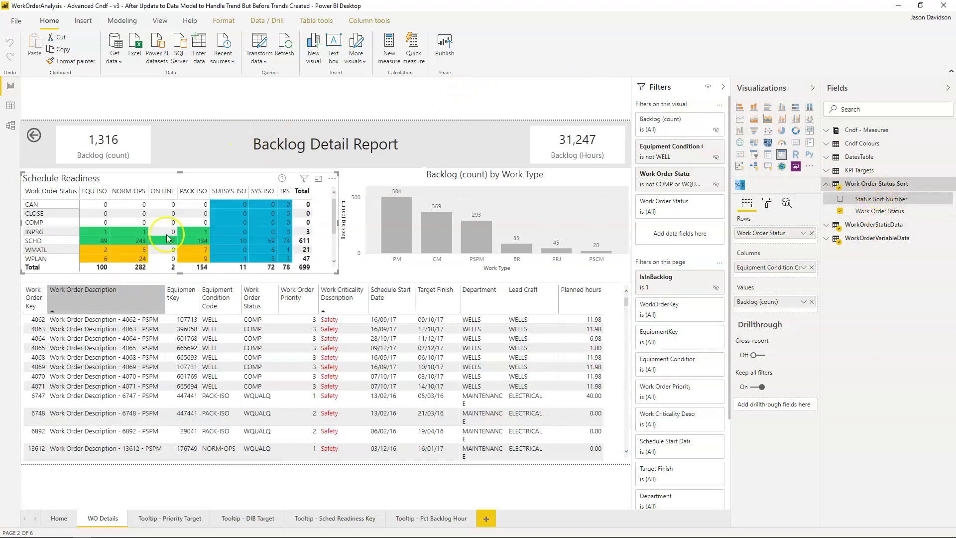
{"action": "left_click", "coordinate": [310, 25]}
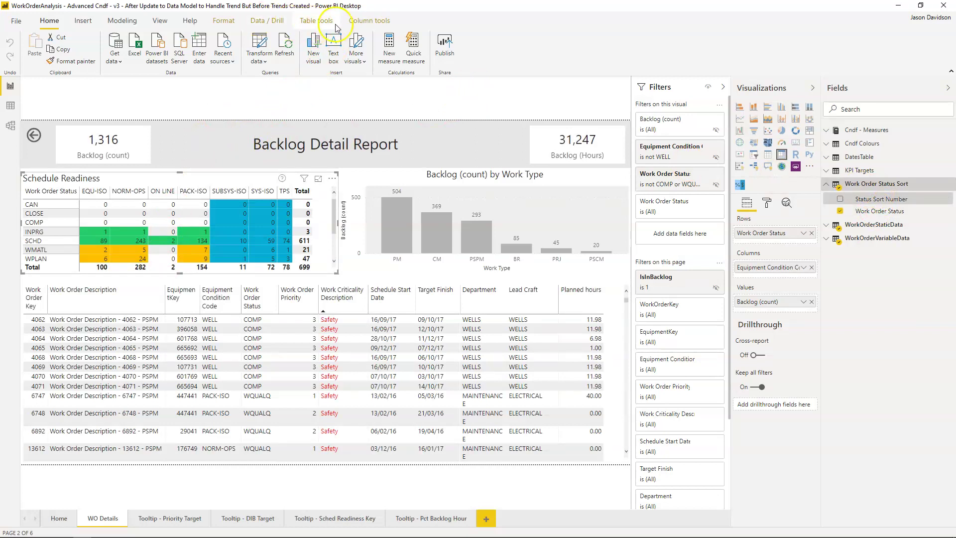
{"action": "left_click", "coordinate": [357, 23]}
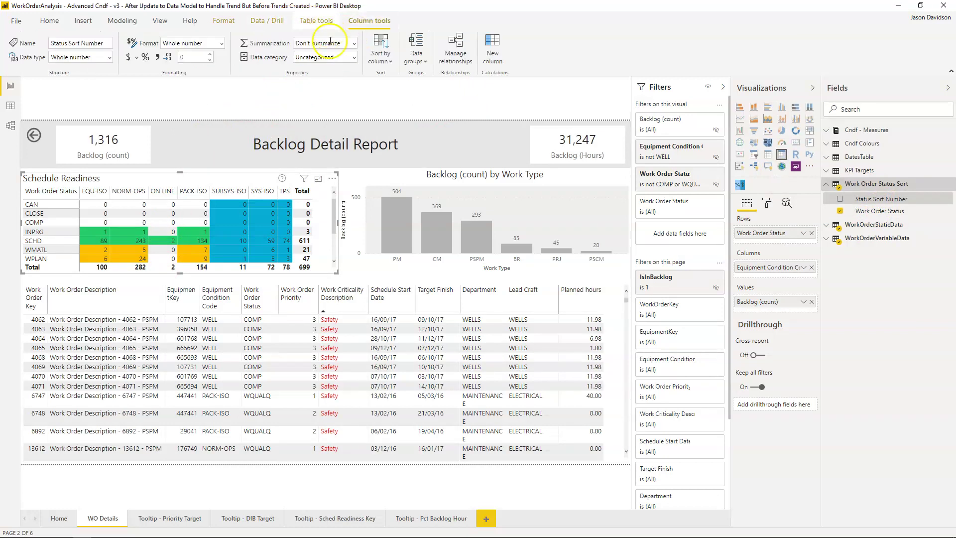
{"action": "left_click", "coordinate": [868, 213]}
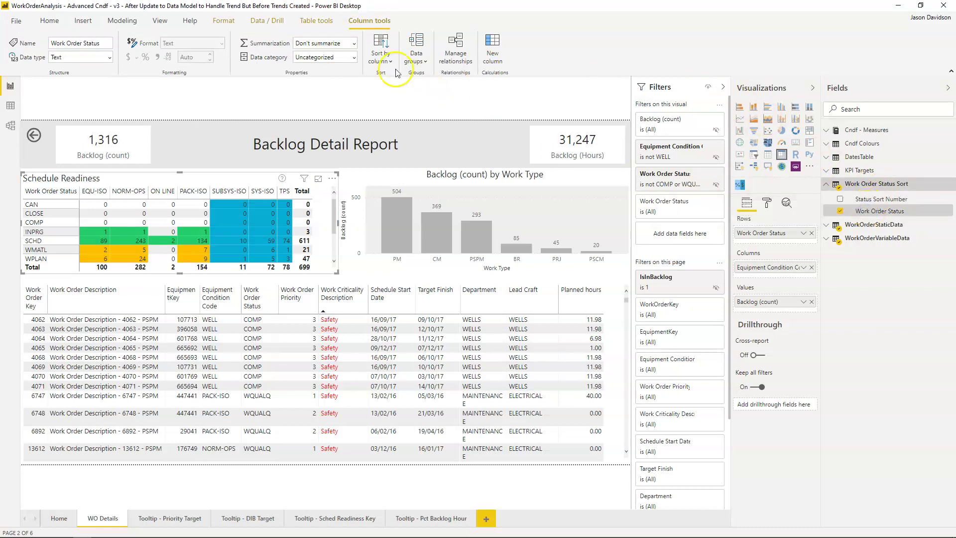
{"action": "left_click", "coordinate": [381, 58]}
{"action": "left_click", "coordinate": [402, 93]}
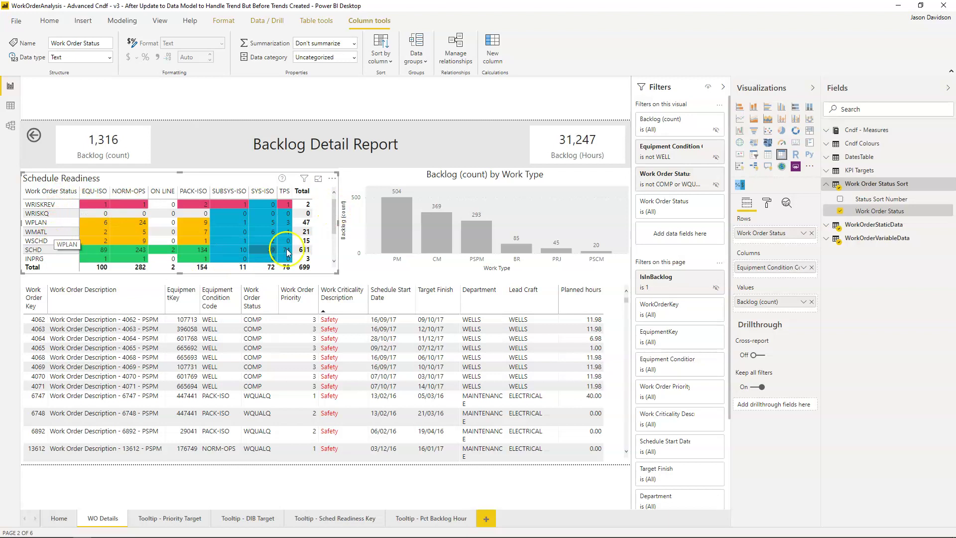
Filter the Schedule Readiness matrix to show only items whose Backlog (count) is greater than 0.
{"action": "scroll", "coordinate": [333, 219], "scroll_direction": "down", "scroll_amount": 3}
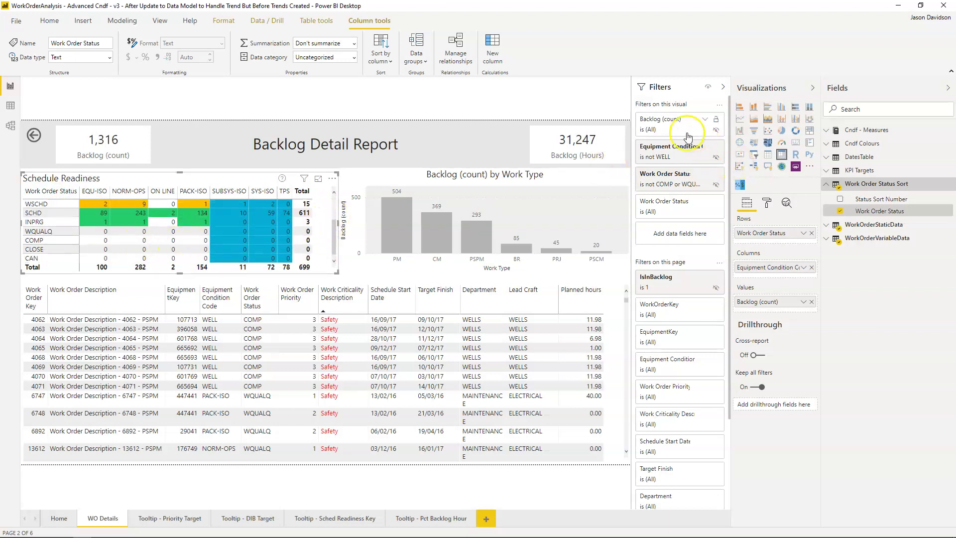
{"action": "left_click", "coordinate": [702, 119]}
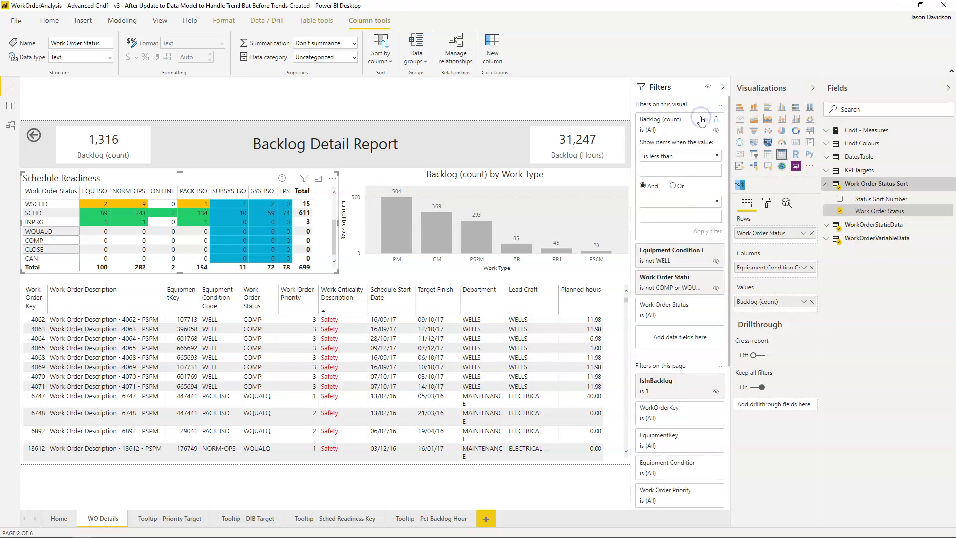
{"action": "left_click", "coordinate": [672, 156]}
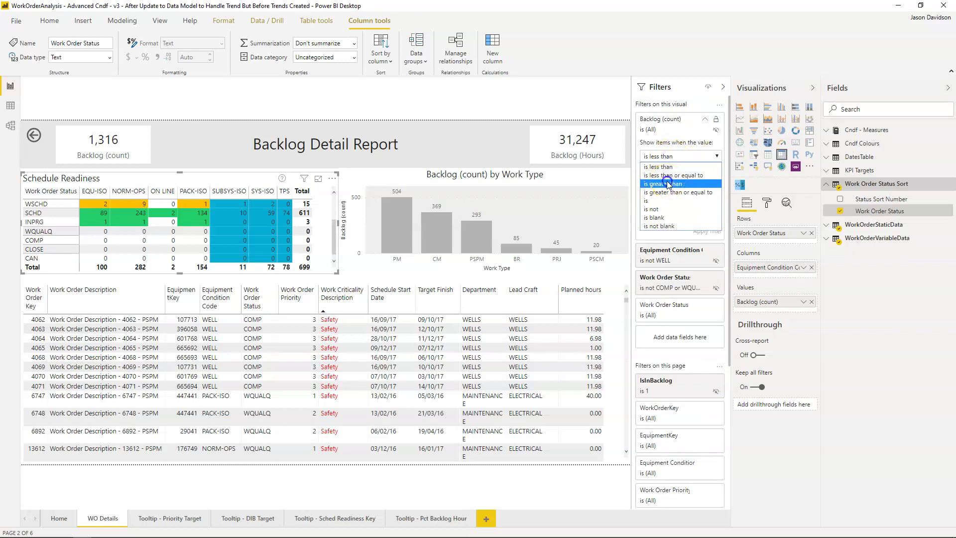
{"action": "left_click", "coordinate": [668, 183]}
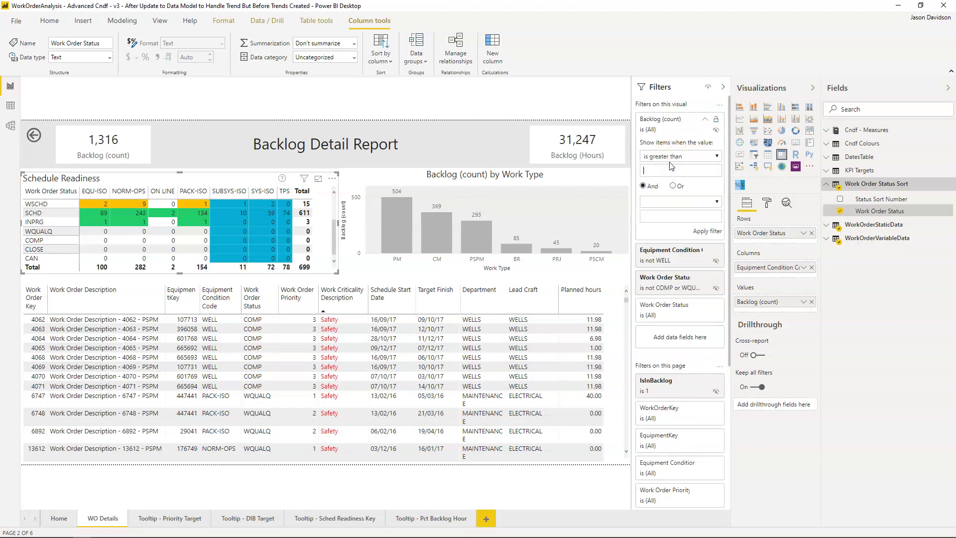
{"action": "key", "text": "Return"}
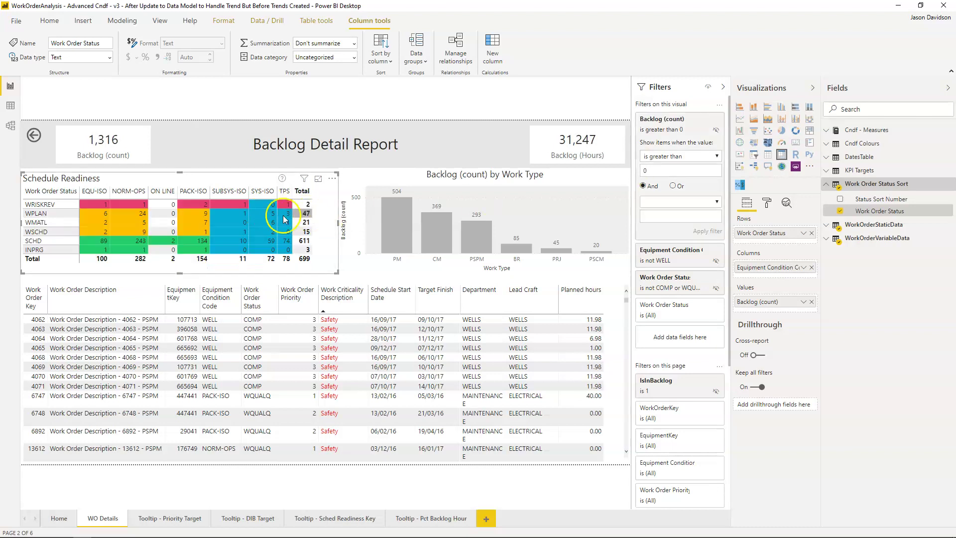
{"action": "left_click", "coordinate": [347, 111]}
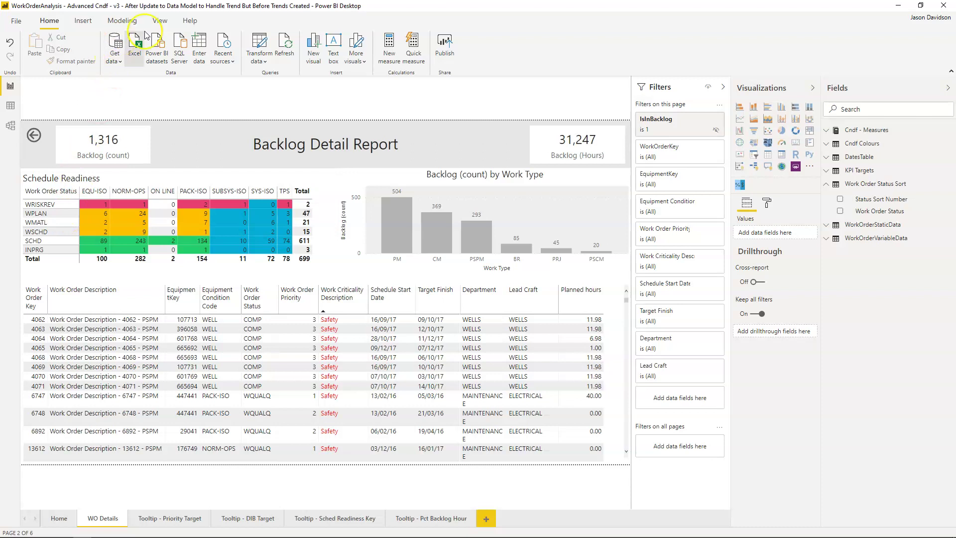
Open the Work Order Status Sort query in Power Query Editor and review the manually entered table behind its Source step.
{"action": "left_click", "coordinate": [257, 46]}
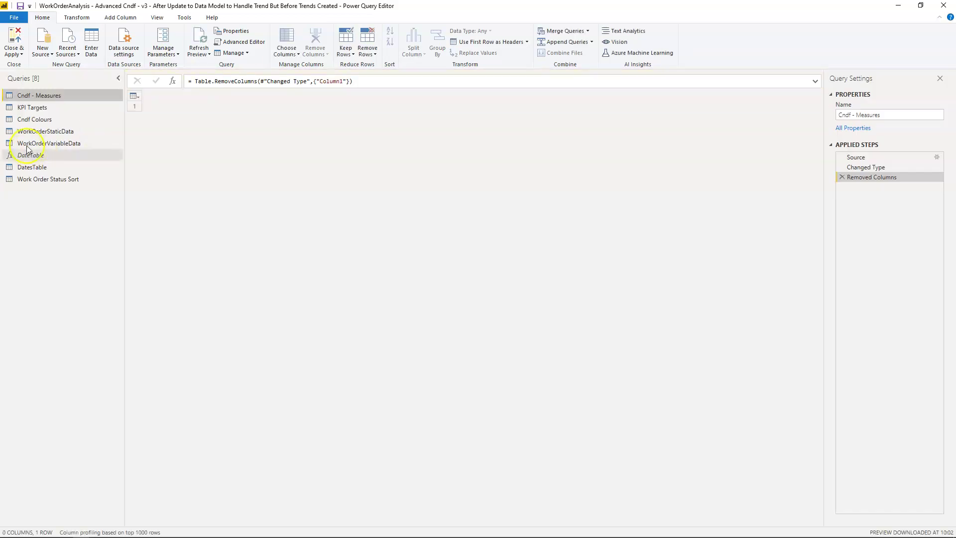
{"action": "left_click", "coordinate": [34, 180]}
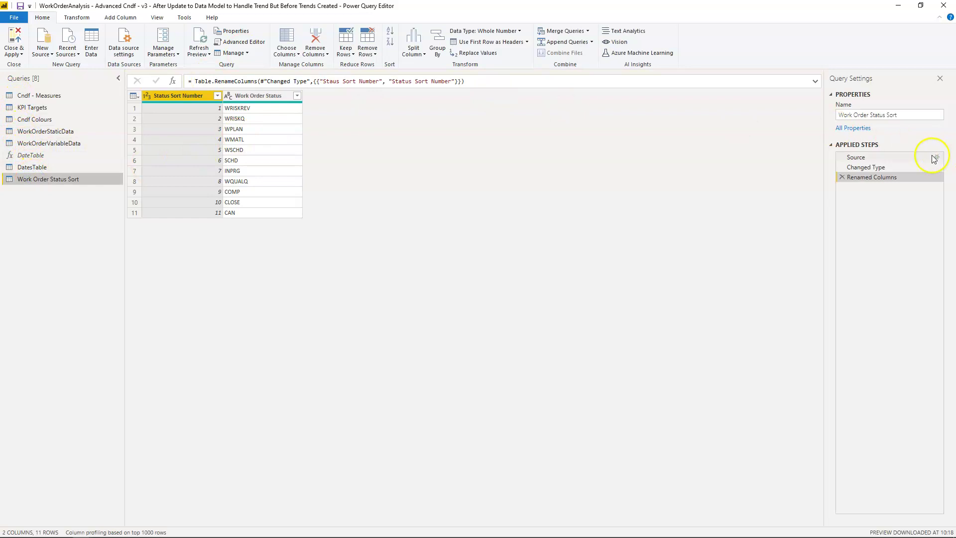
{"action": "left_click", "coordinate": [252, 109]}
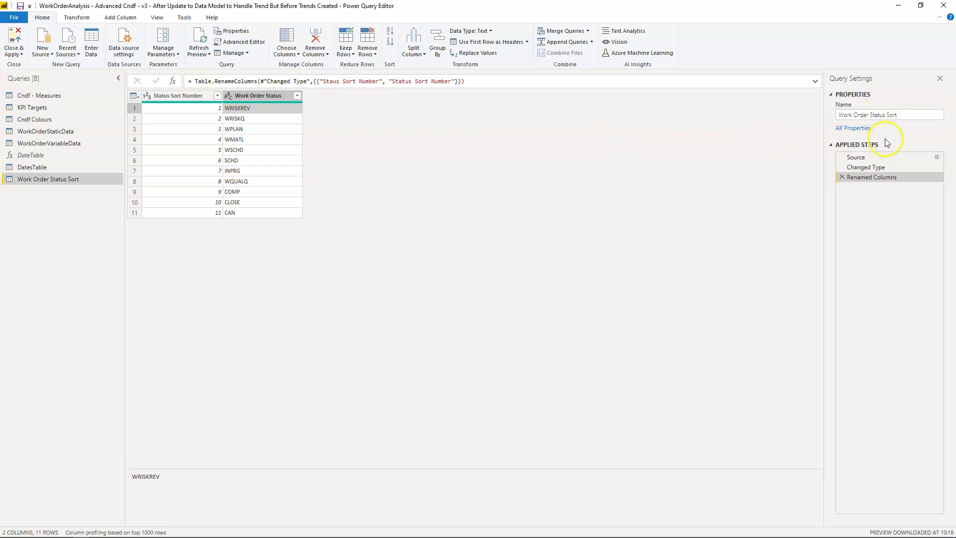
{"action": "left_click", "coordinate": [854, 157]}
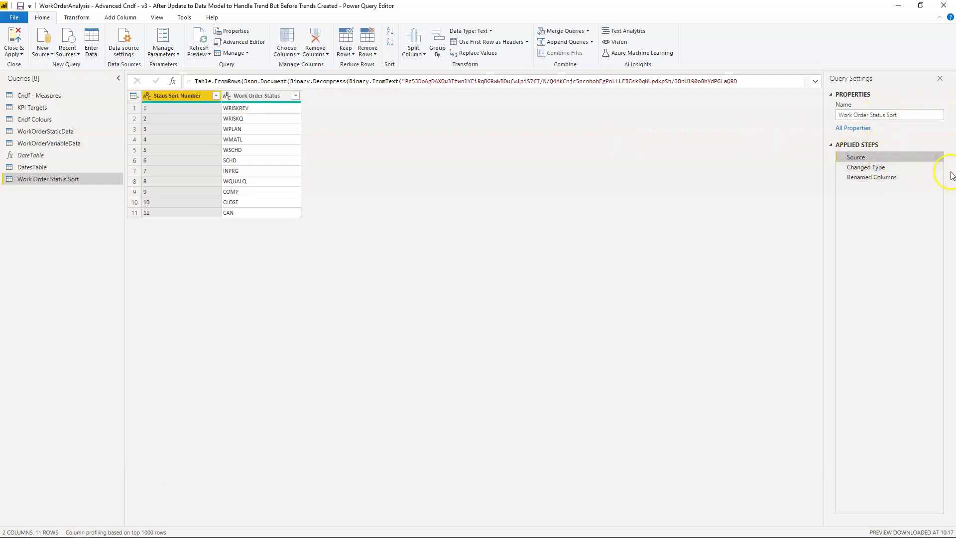
{"action": "left_click", "coordinate": [939, 159]}
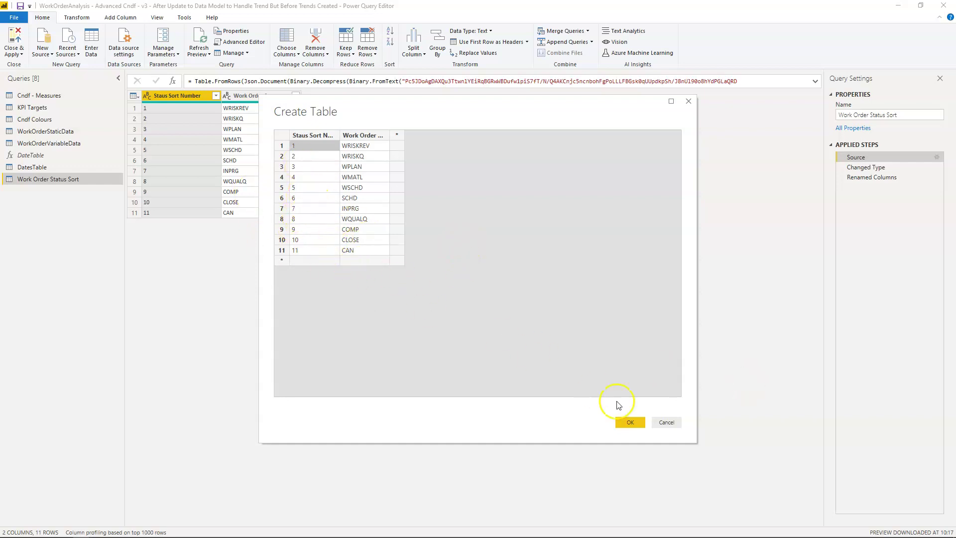
{"action": "left_click", "coordinate": [635, 427]}
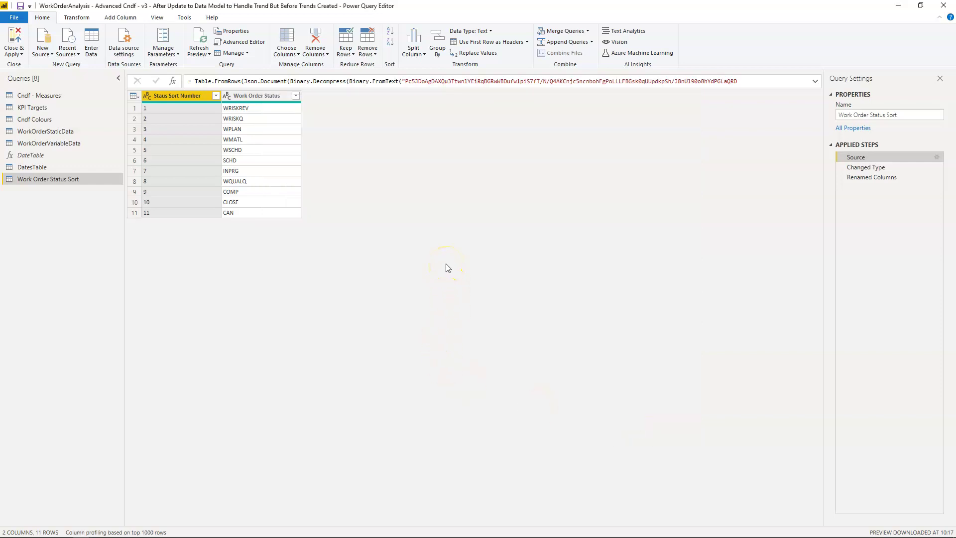